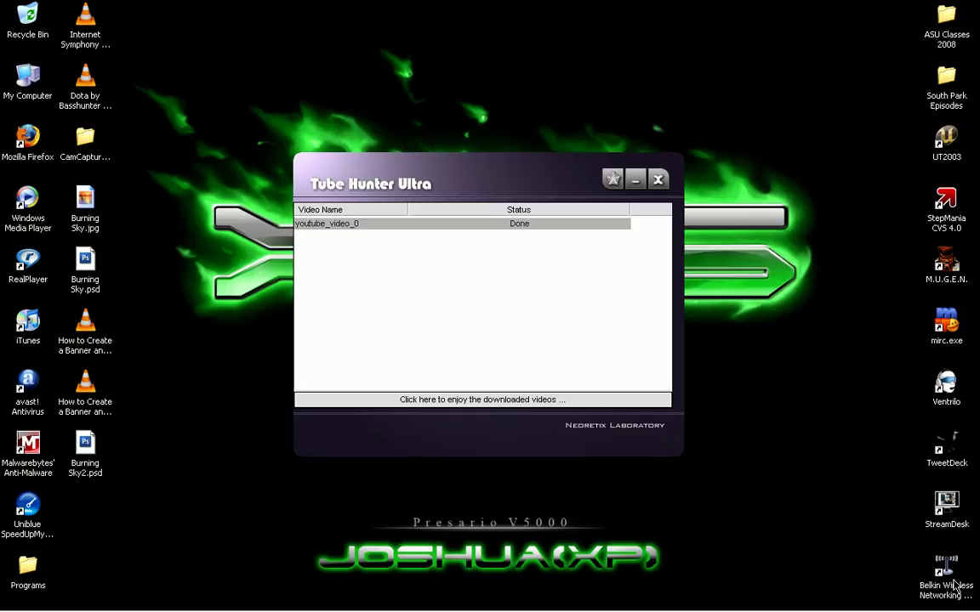
# Move youtube_video_0.avi from Tube Hunter Ultra's downloads folder onto the desktop, then close the folder.
pyautogui.click(492, 400)
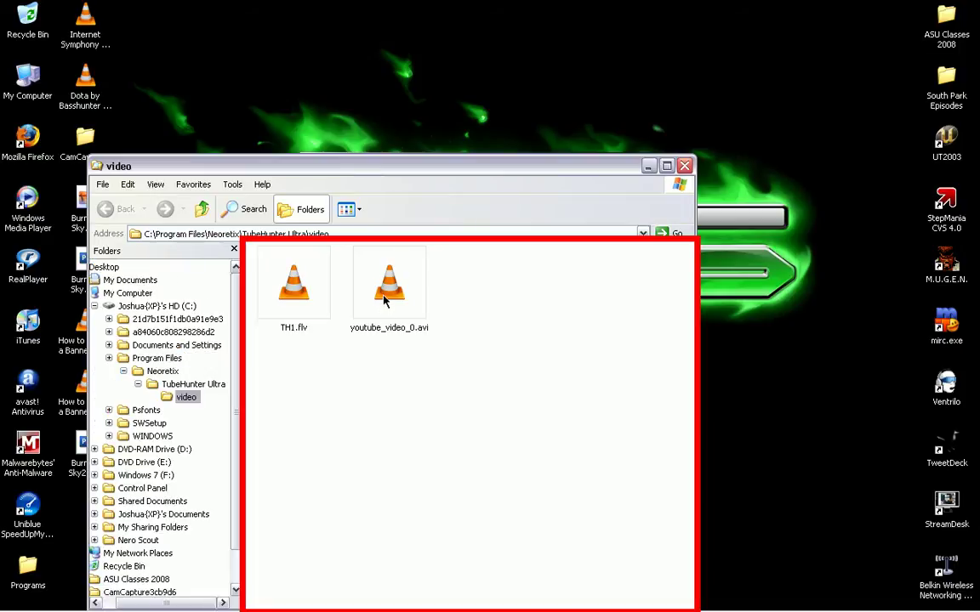
pyautogui.moveTo(383, 297); pyautogui.dragTo(712, 157)
pyautogui.click(685, 165)
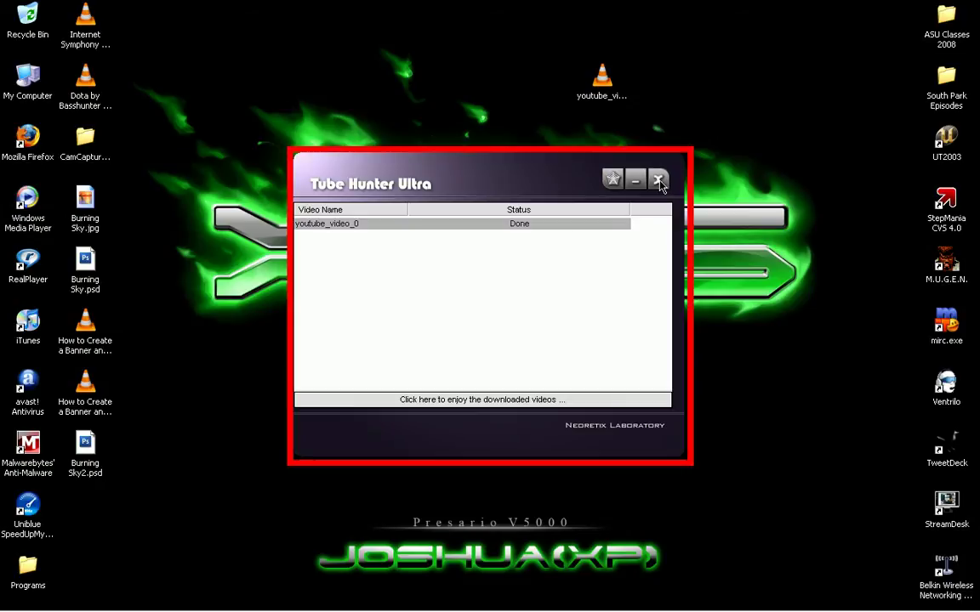
# Close Tube Hunter Ultra, rename the video to Burning.avi, and place it below the XPS logo.
pyautogui.click(659, 180)
pyautogui.rightClick(600, 85)
pyautogui.click(633, 310)
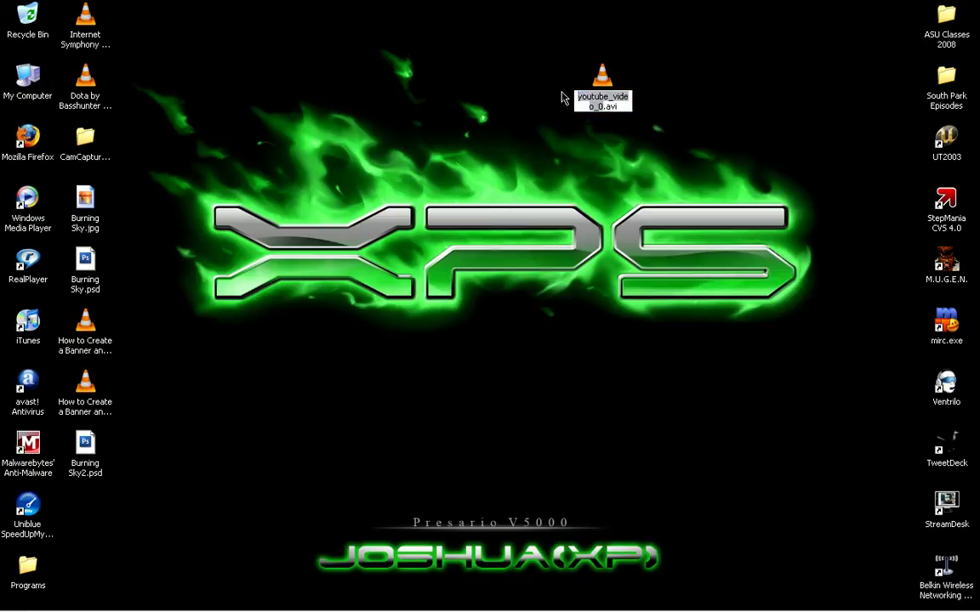
pyautogui.write('The')
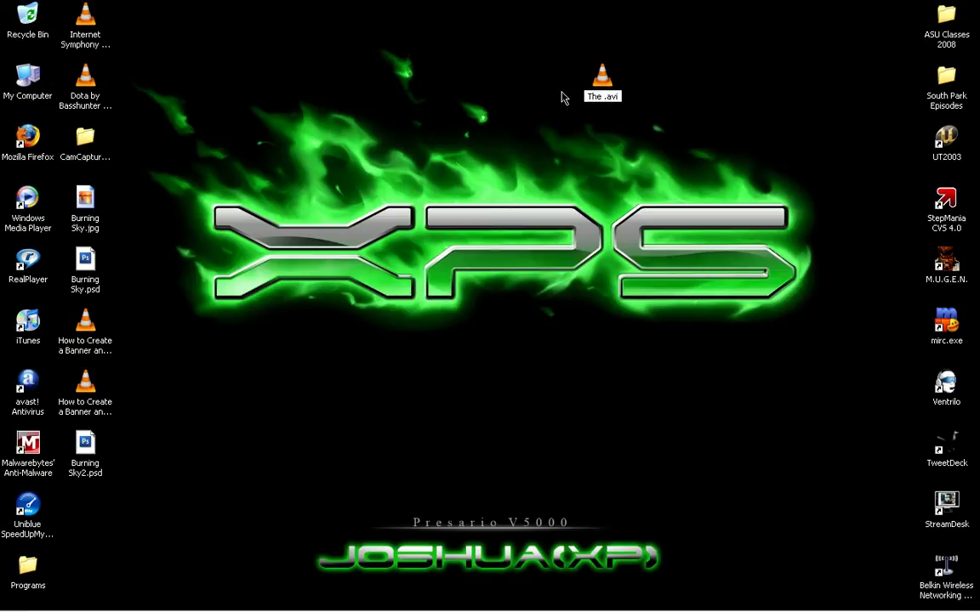
pyautogui.press('BackSpace')
pyautogui.press('BackSpace')
pyautogui.press('BackSpace')
pyautogui.press('BackSpace')
pyautogui.write('Burning')
pyautogui.press('Return')
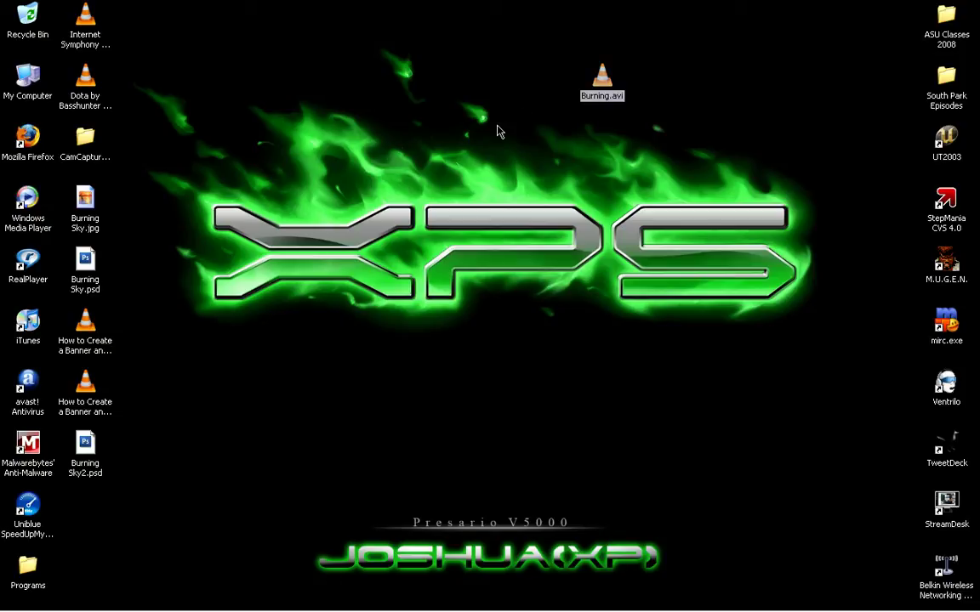
pyautogui.moveTo(602, 78)
pyautogui.mouseDown()
pyautogui.moveTo(425, 153)
pyautogui.moveTo(448, 291)
pyautogui.mouseUp()
pyautogui.click(448, 290)
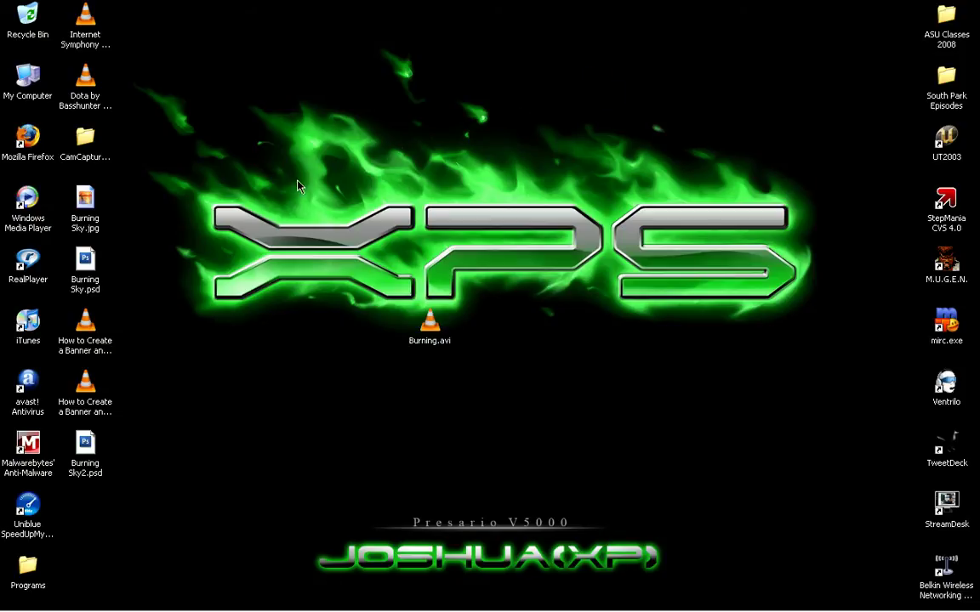
# Open the StepMania CVS program folder from the Start menu and go into Songs.
pyautogui.click(34, 602)
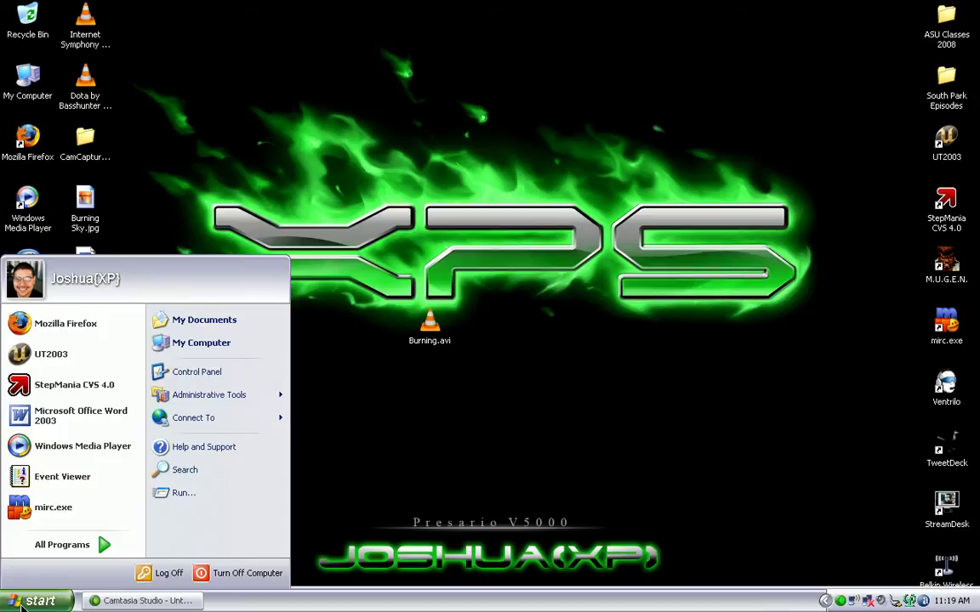
pyautogui.click(62, 544)
pyautogui.moveTo(256, 92)
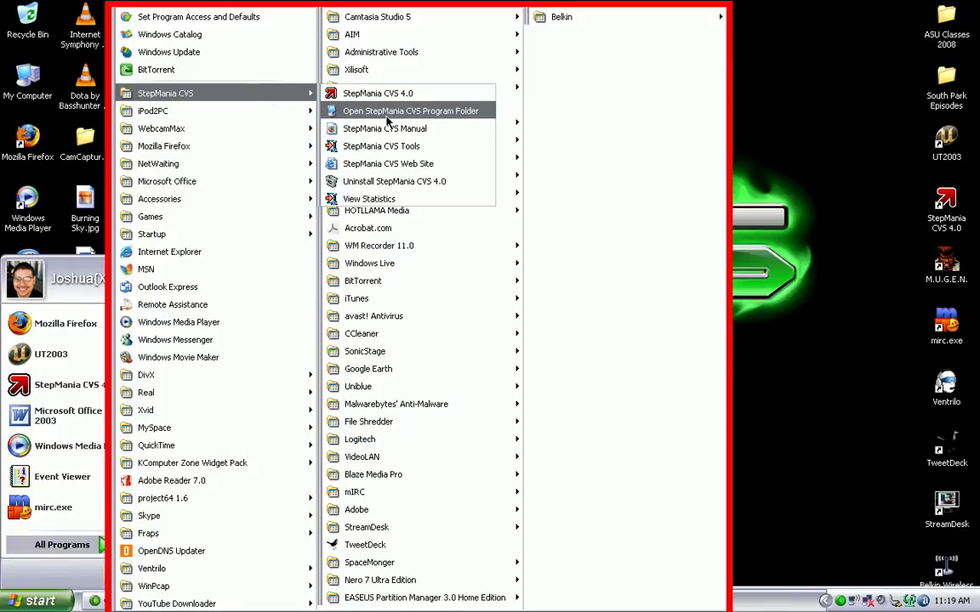
pyautogui.click(351, 111)
pyautogui.scroll(-5, 381, 442)
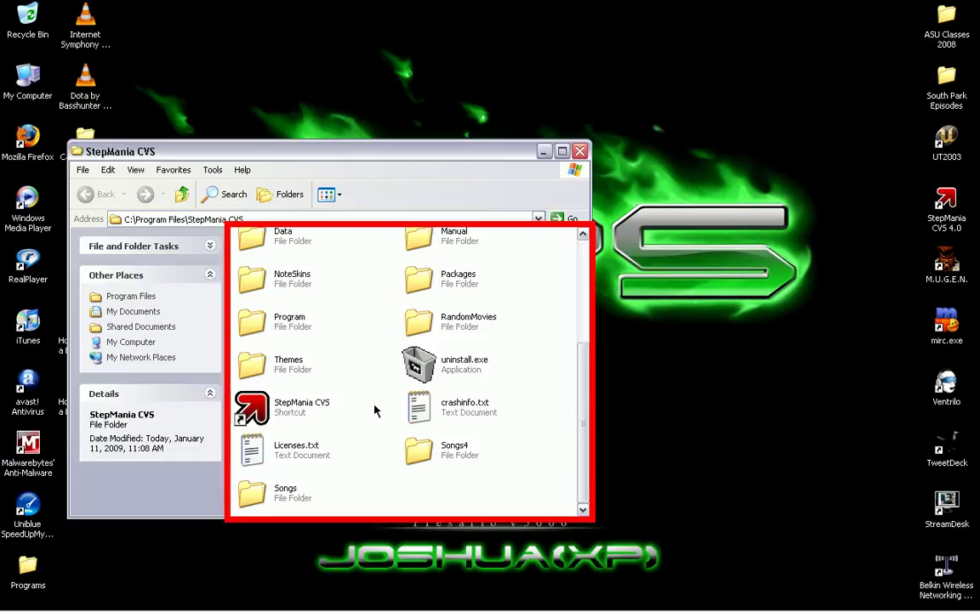
pyautogui.doubleClick(273, 489)
# Move Burning.avi from the desktop into Songs\New Folder\Burning Sky.
pyautogui.moveTo(409, 153); pyautogui.dragTo(838, 34)
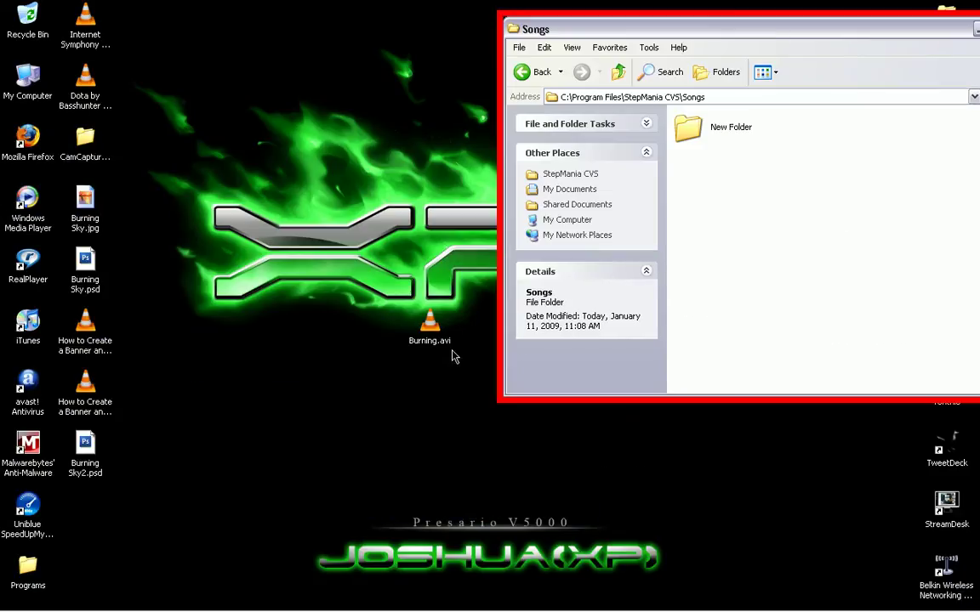
pyautogui.doubleClick(731, 126)
pyautogui.doubleClick(689, 128)
pyautogui.moveTo(429, 323)
pyautogui.mouseDown()
pyautogui.moveTo(379, 302)
pyautogui.moveTo(778, 285)
pyautogui.moveTo(776, 293)
pyautogui.mouseUp()
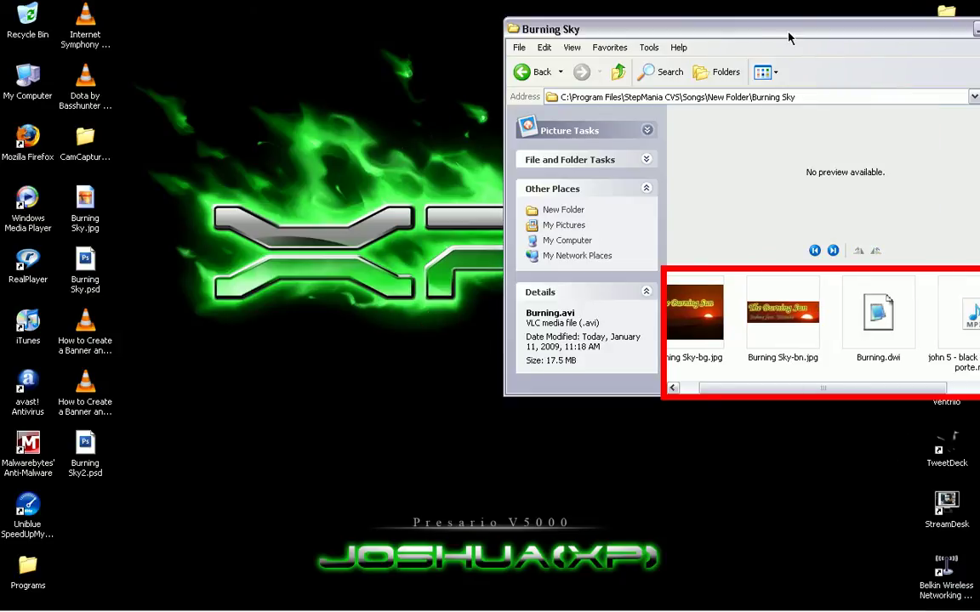
pyautogui.moveTo(842, 28); pyautogui.dragTo(649, 14)
pyautogui.moveTo(680, 375); pyautogui.dragTo(757, 376)
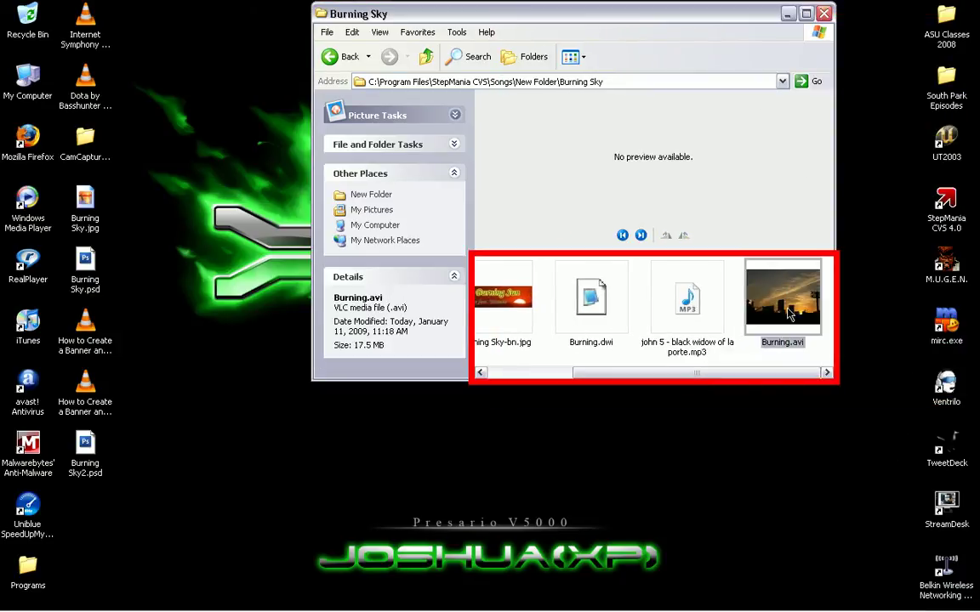
pyautogui.click(738, 359)
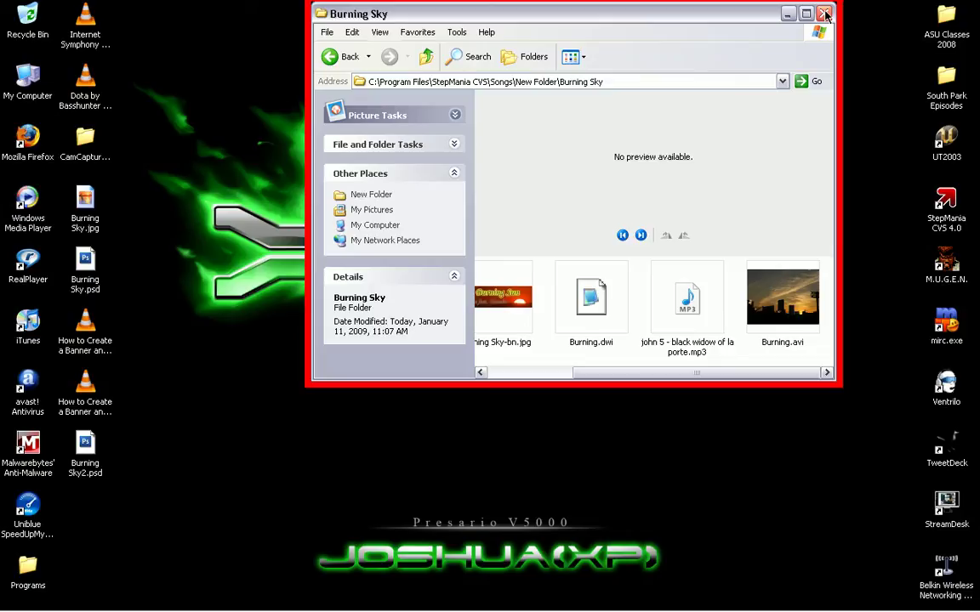
# Close the Burning Sky folder, launch StepMania and enter Edit/Sync Songs mode.
pyautogui.click(826, 14)
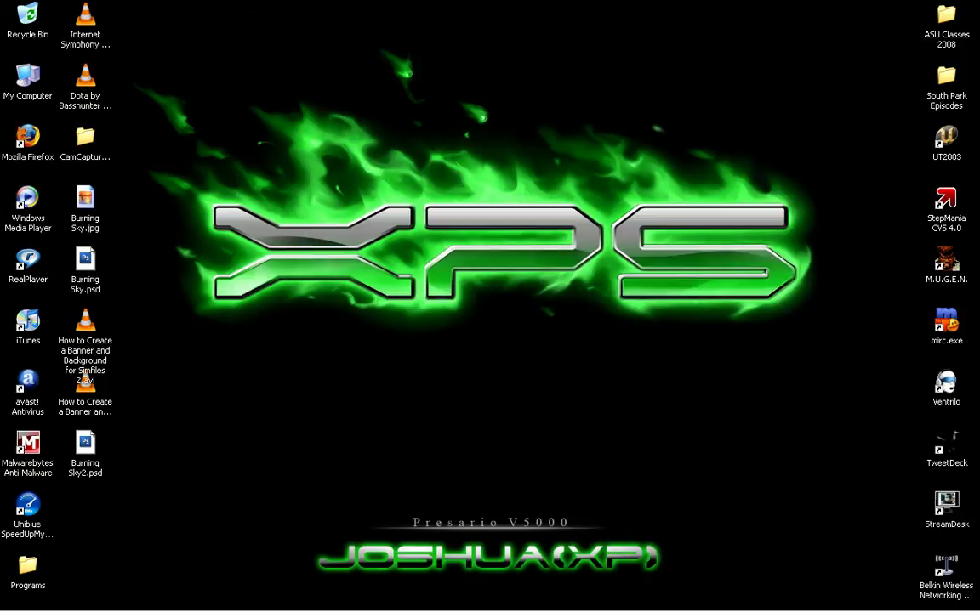
pyautogui.doubleClick(946, 204)
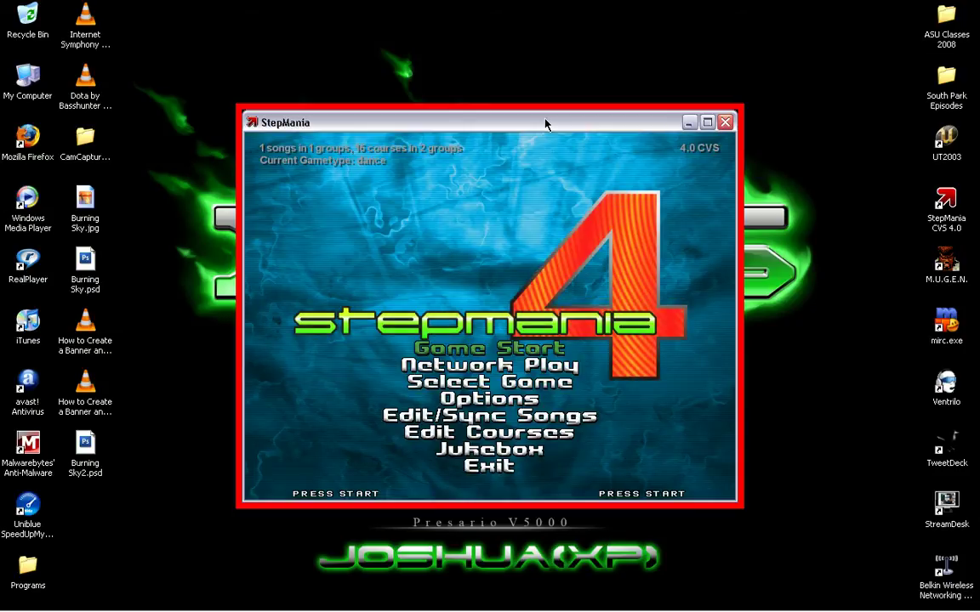
pyautogui.press('Down')
pyautogui.press('Down')
pyautogui.press('Down')
pyautogui.press('Down')
pyautogui.press('Down')
pyautogui.press('Up')
pyautogui.press('Return')
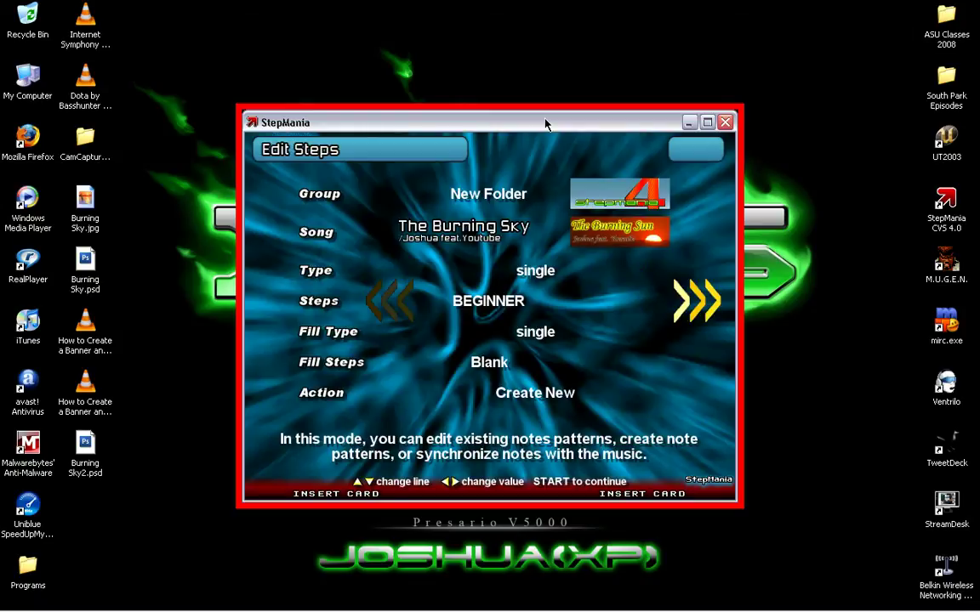
# Open The Burning Sky's existing Hard chart in the step editor.
pyautogui.press('Right')
pyautogui.press('Right')
pyautogui.press('Right')
pyautogui.press('Down')
pyautogui.press('Return')
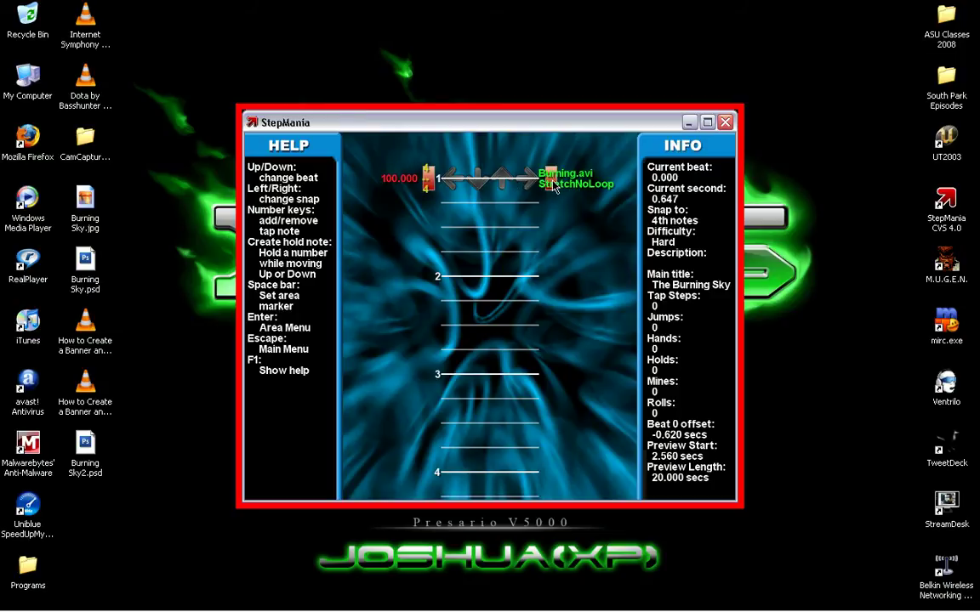
# Remove the existing StretchNoLoop background change.
pyautogui.press('b')
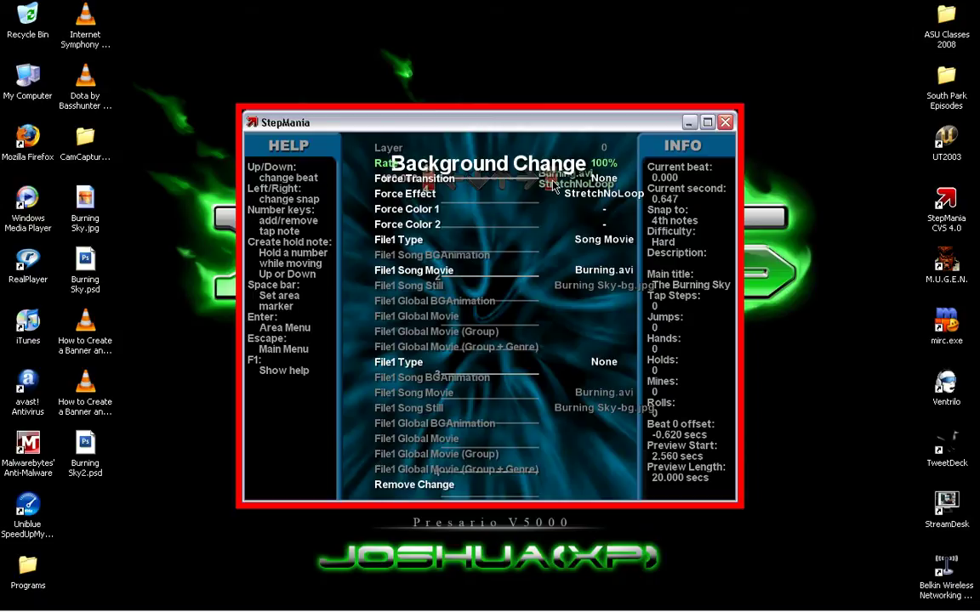
pyautogui.press('Escape')
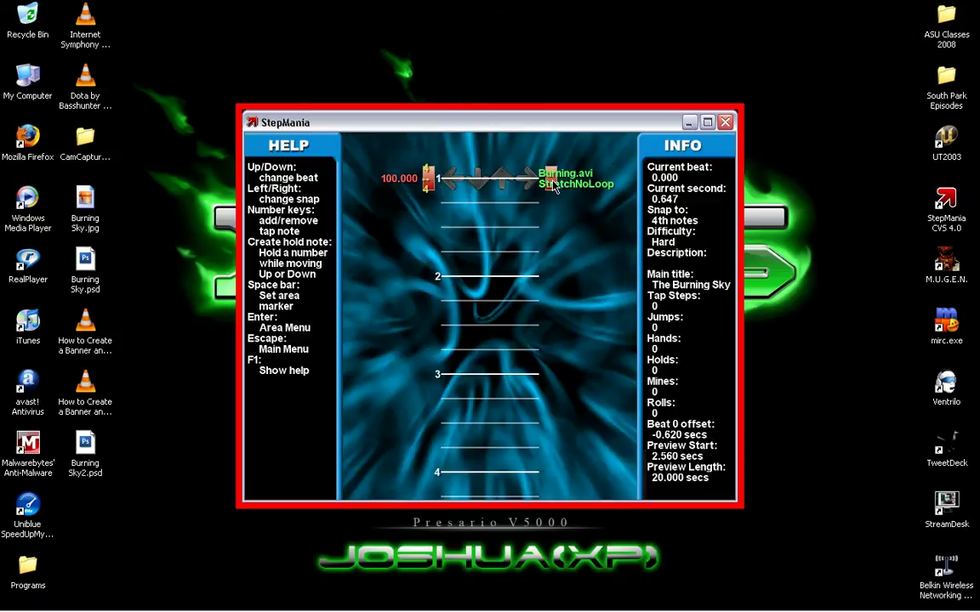
pyautogui.press('b')
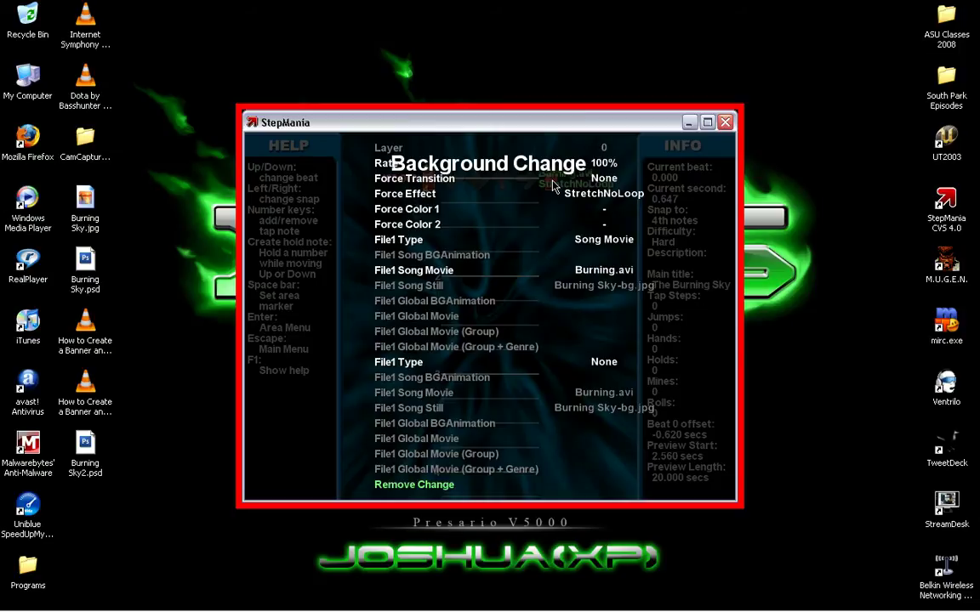
pyautogui.press('Escape')
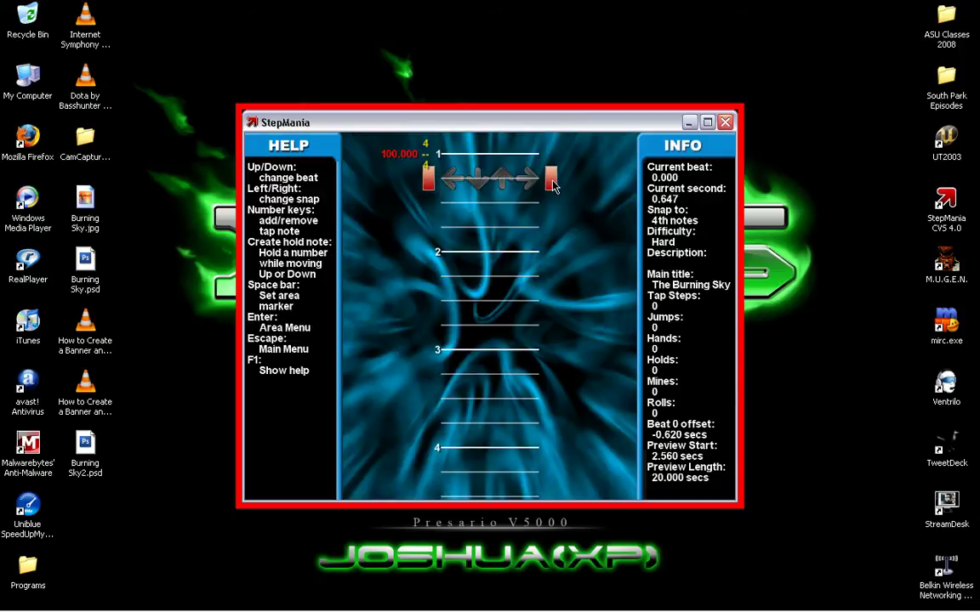
# Add a beat-1 background change: CrossFade transition, Song Movie type, Burning.avi.
pyautogui.press('Down')
pyautogui.press('b')
pyautogui.press('Down')
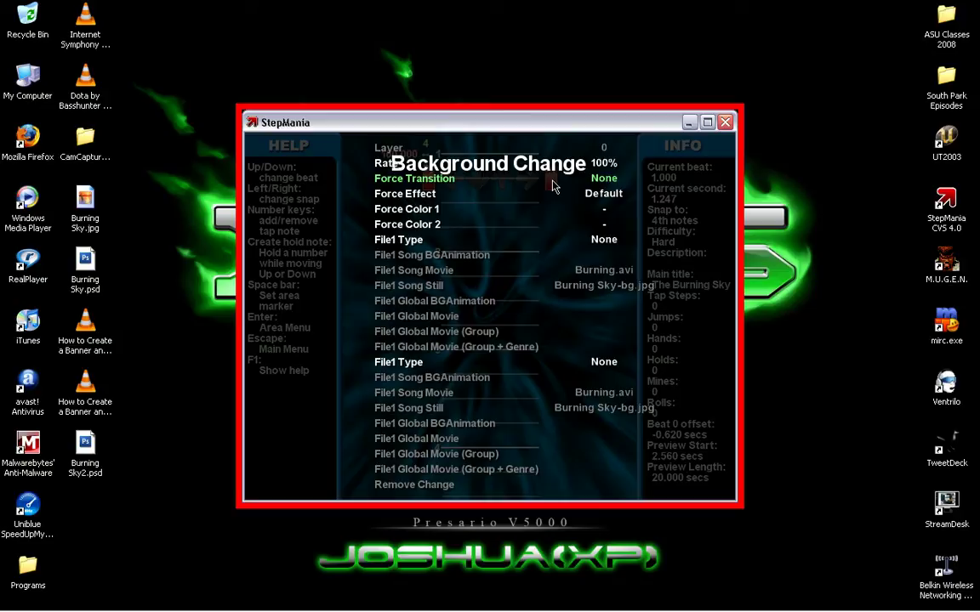
pyautogui.press('Right')
pyautogui.press('Down')
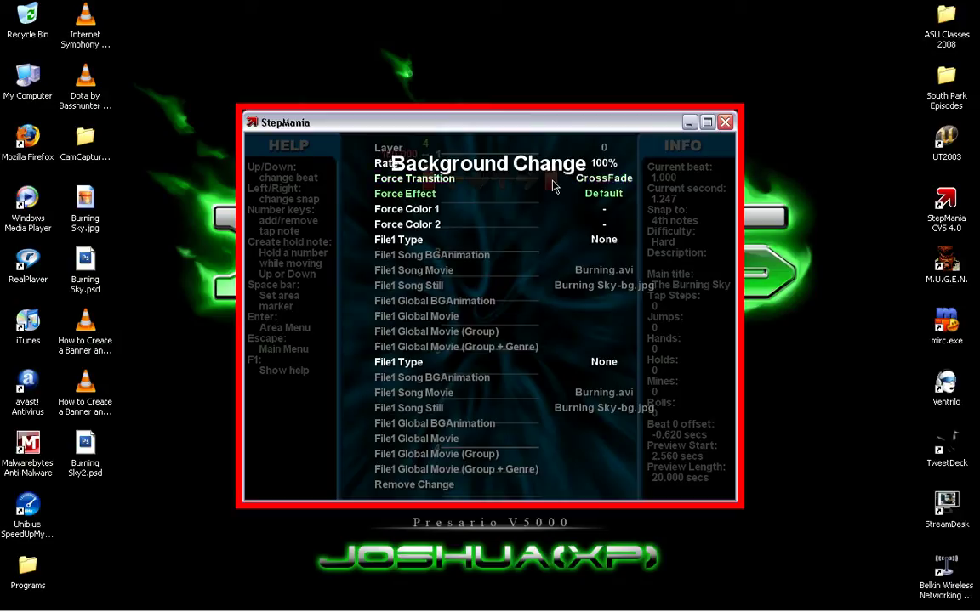
pyautogui.press('Down')
pyautogui.press('Down')
pyautogui.press('Down')
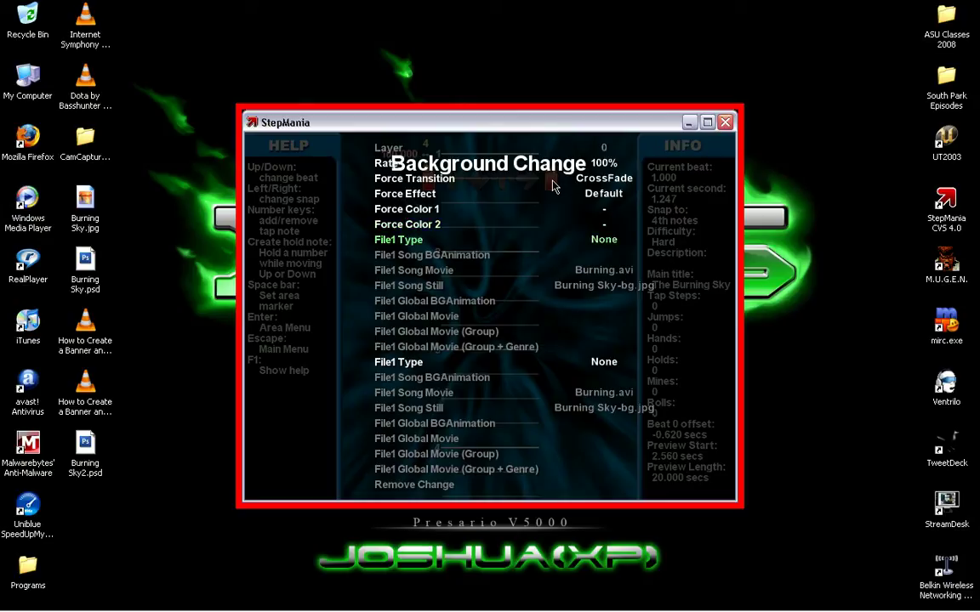
pyautogui.press('Right')
pyautogui.press('Right')
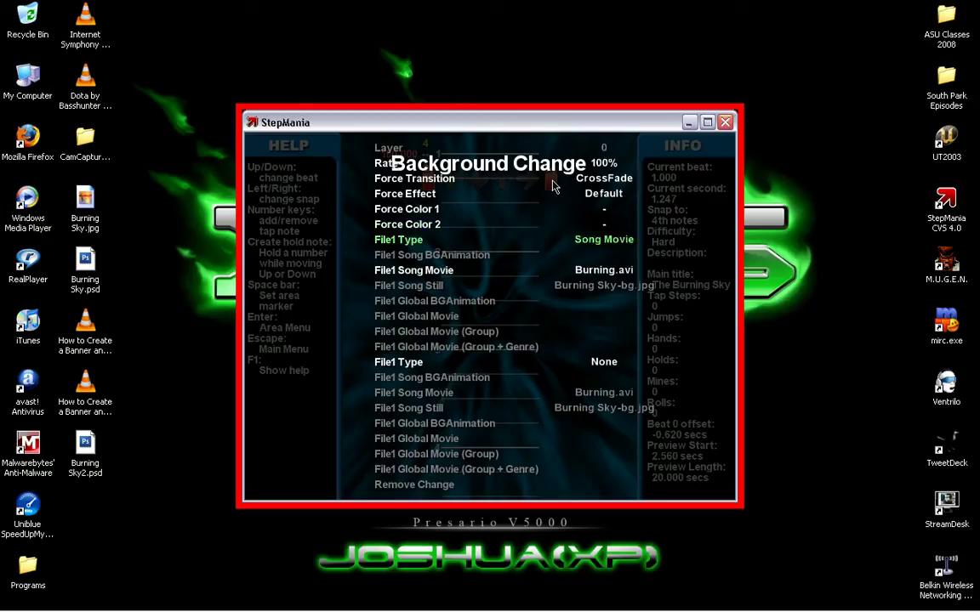
pyautogui.press('Down')
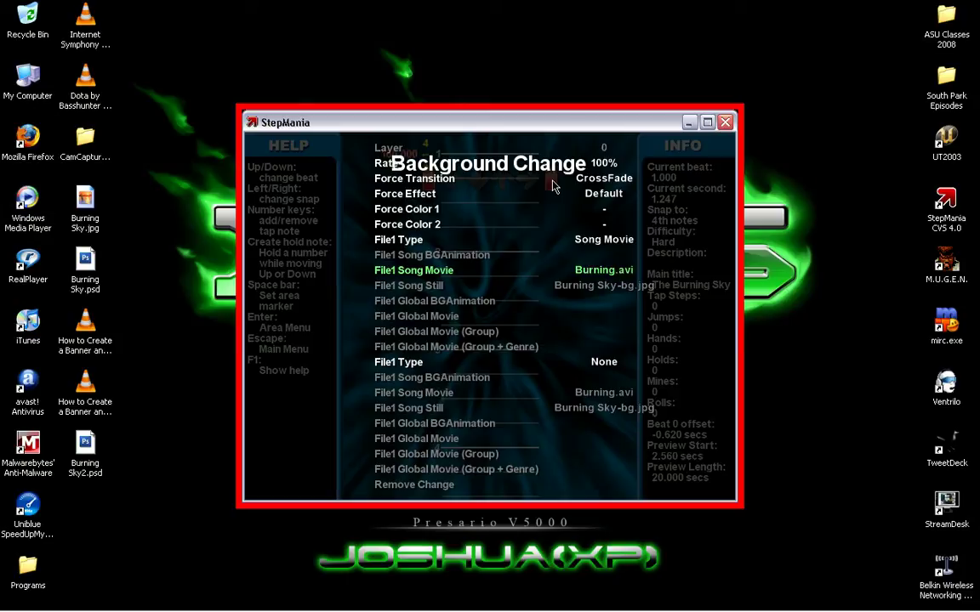
pyautogui.press('Return')
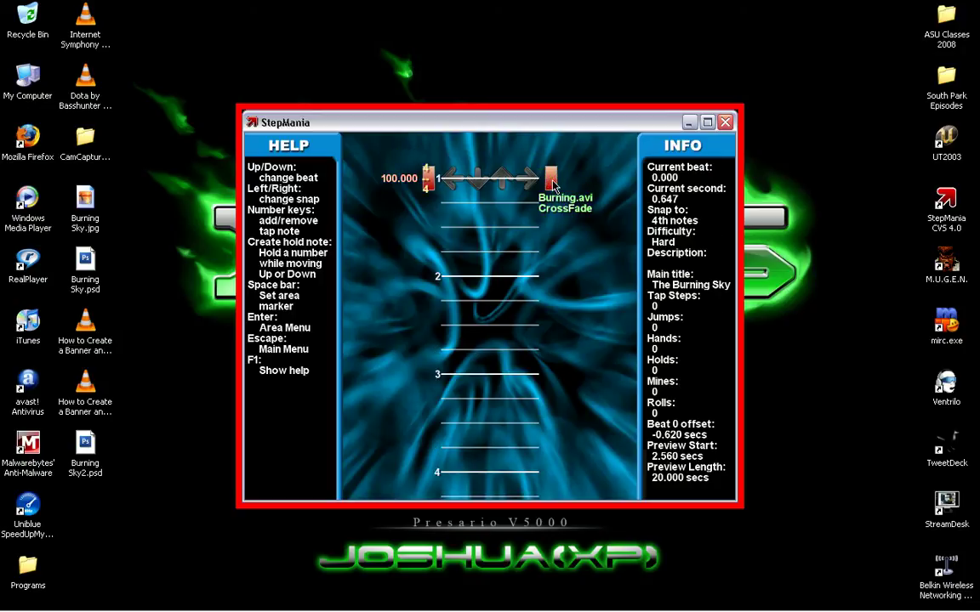
pyautogui.press('space')
# Mark beats 0–8 as the selected area.
pyautogui.press('Down')
pyautogui.press('Down')
pyautogui.press('Down')
pyautogui.press('Down')
pyautogui.press('Down')
pyautogui.press('Down')
pyautogui.press('Down')
pyautogui.press('space')
pyautogui.press('pagedown')
pyautogui.press('pagedown')
pyautogui.press('pagedown')
pyautogui.press('pagedown')
pyautogui.press('pagedown')
pyautogui.press('pagedown')
pyautogui.press('pagedown')
pyautogui.press('pagedown')
pyautogui.press('pagedown')
pyautogui.press('pagedown')
pyautogui.press('pagedown')
pyautogui.press('pagedown')
pyautogui.press('pagedown')
pyautogui.press('pagedown')
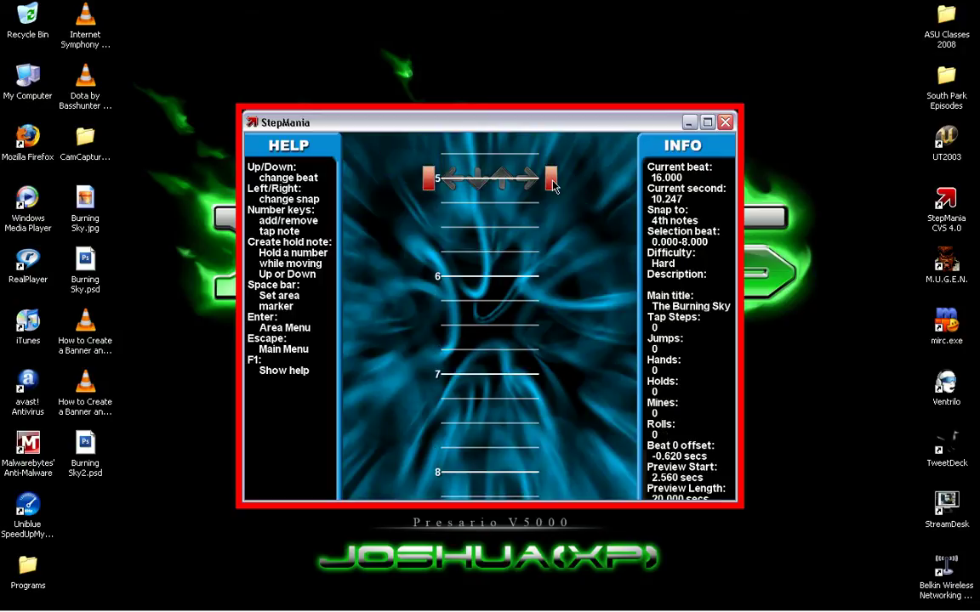
# Add an up-arrow note at beat 96, play the marked beats, then return to the editor.
pyautogui.press('pagedown')
pyautogui.press('pagedown')
pyautogui.press('pagedown')
pyautogui.press('pagedown')
pyautogui.press('pagedown')
pyautogui.press('pagedown')
pyautogui.press('pagedown')
pyautogui.press('pagedown')
pyautogui.press('3')
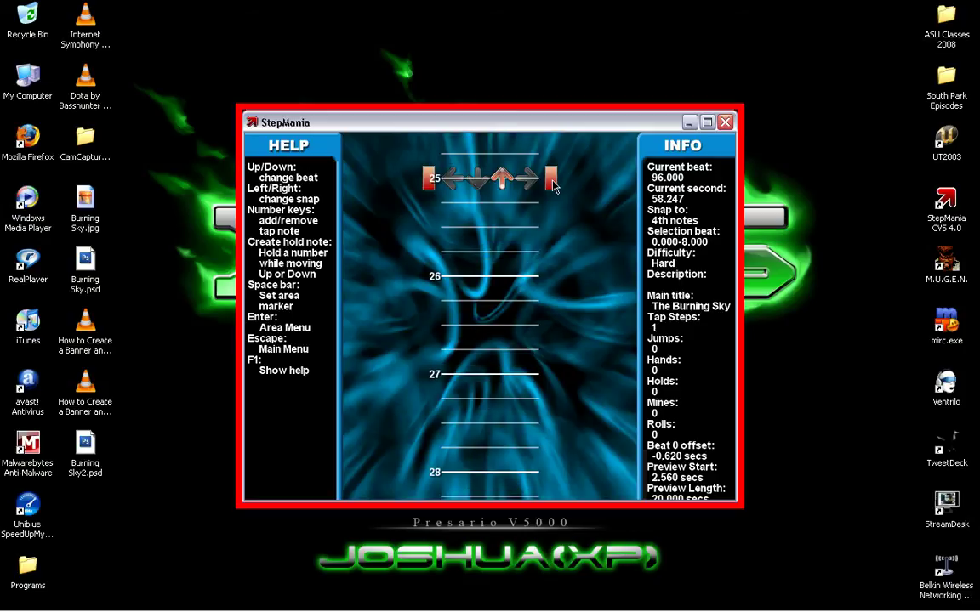
pyautogui.press('p')
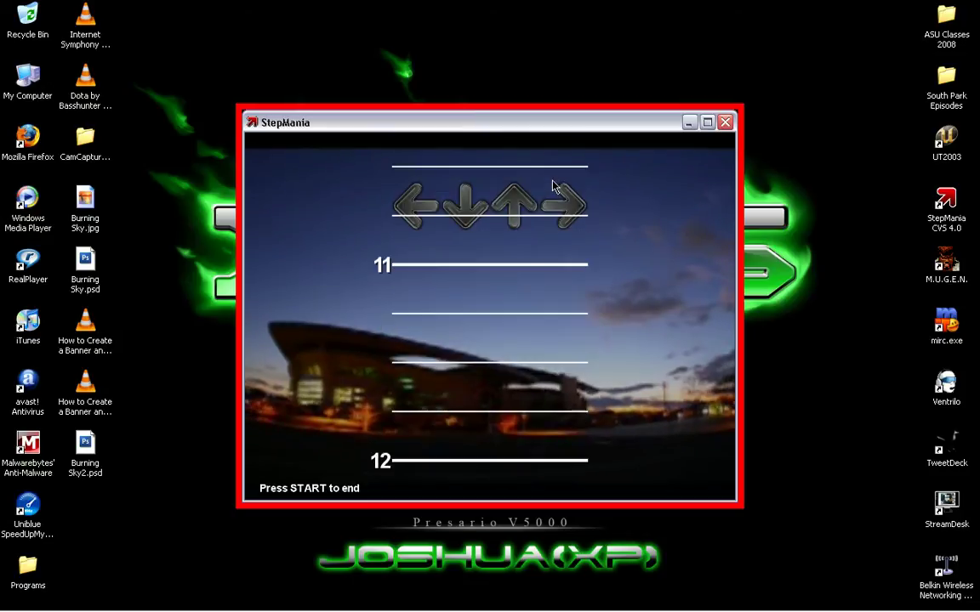
pyautogui.press('Return')
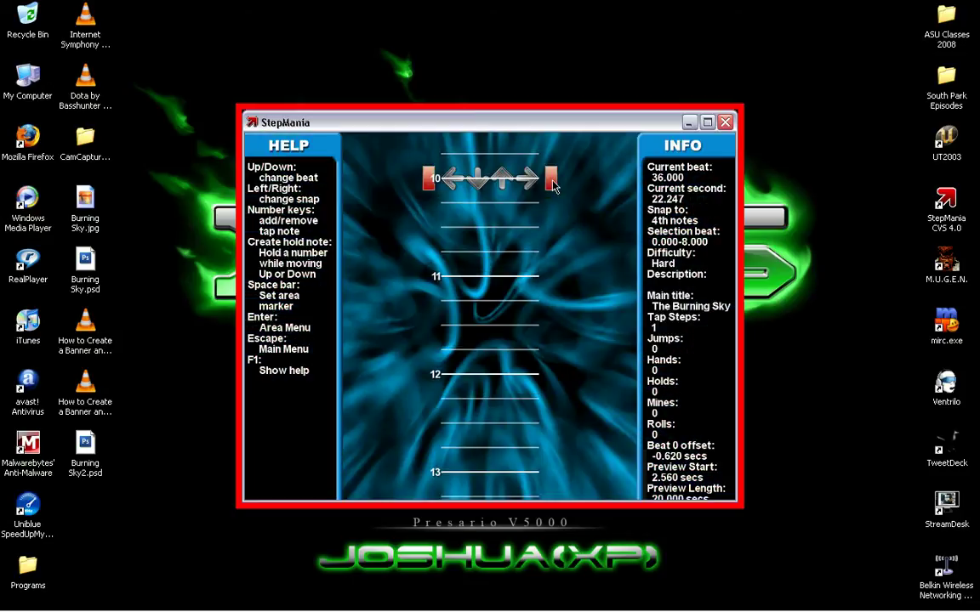
# Return to beat 0 of the chart with 4th-note snap.
pyautogui.press('Home')
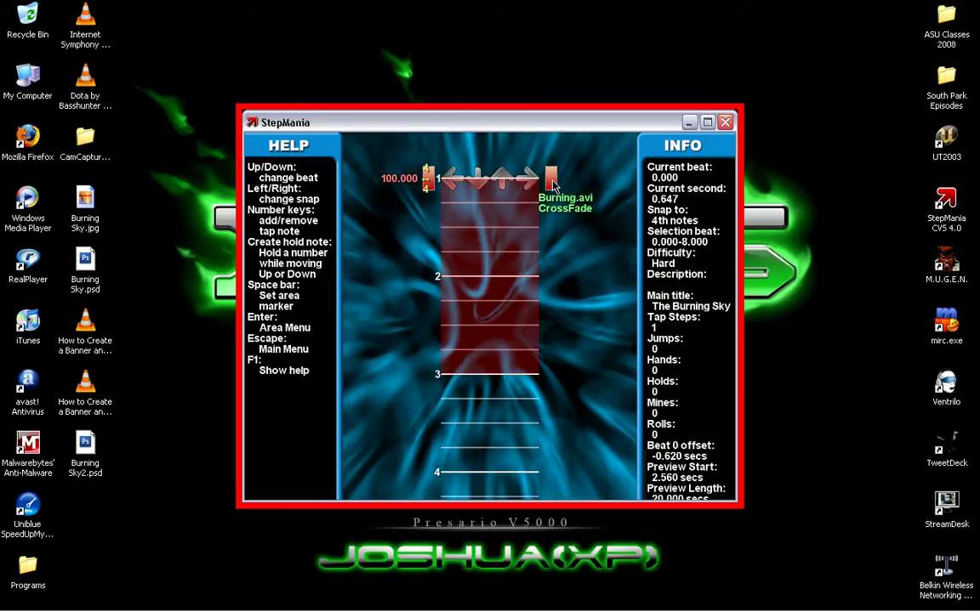
pyautogui.press('b')
pyautogui.press('Escape')
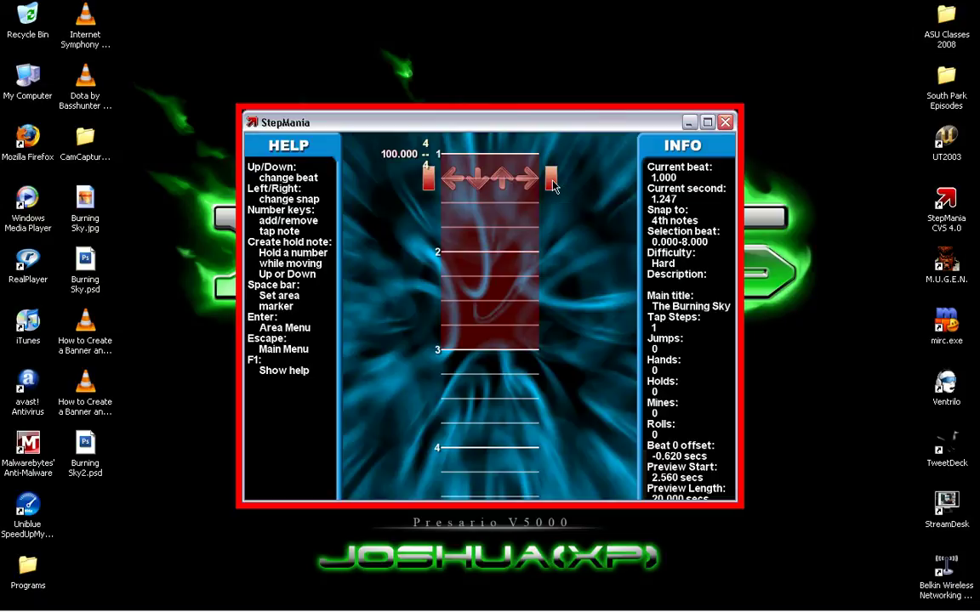
pyautogui.press('Up')
pyautogui.press('Down')
pyautogui.press('Up')
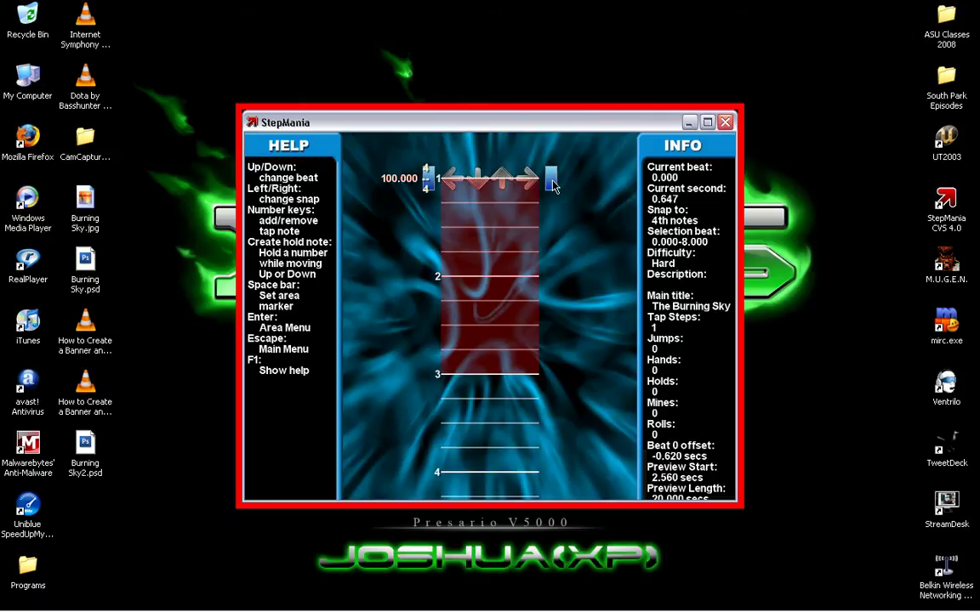
pyautogui.press('Right')
pyautogui.press('Left')
# Set a beat-0 background change: CrossFade transition, Song Movie type, Burning.avi.
pyautogui.press('b')
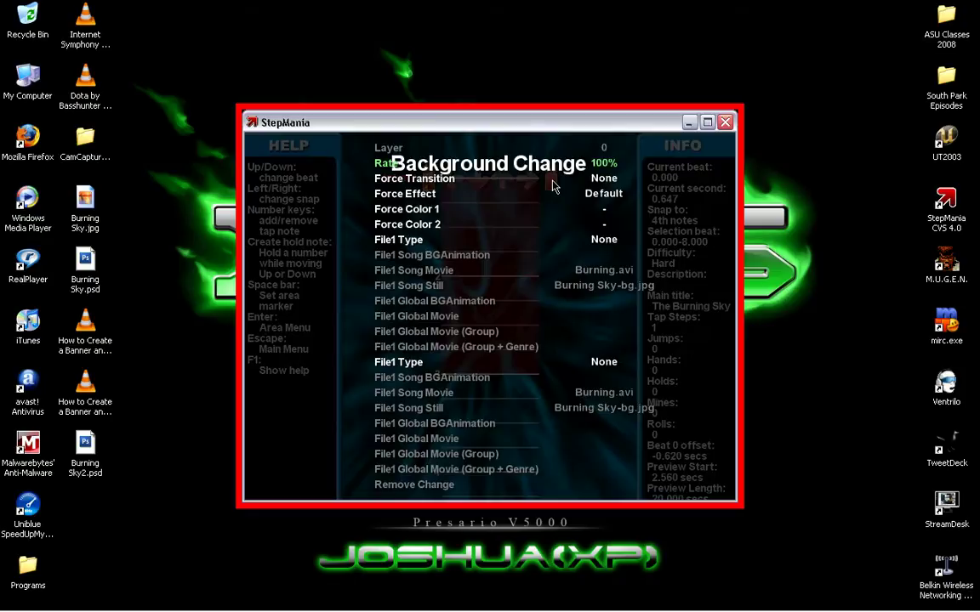
pyautogui.press('Down')
pyautogui.press('Down')
pyautogui.press('Down')
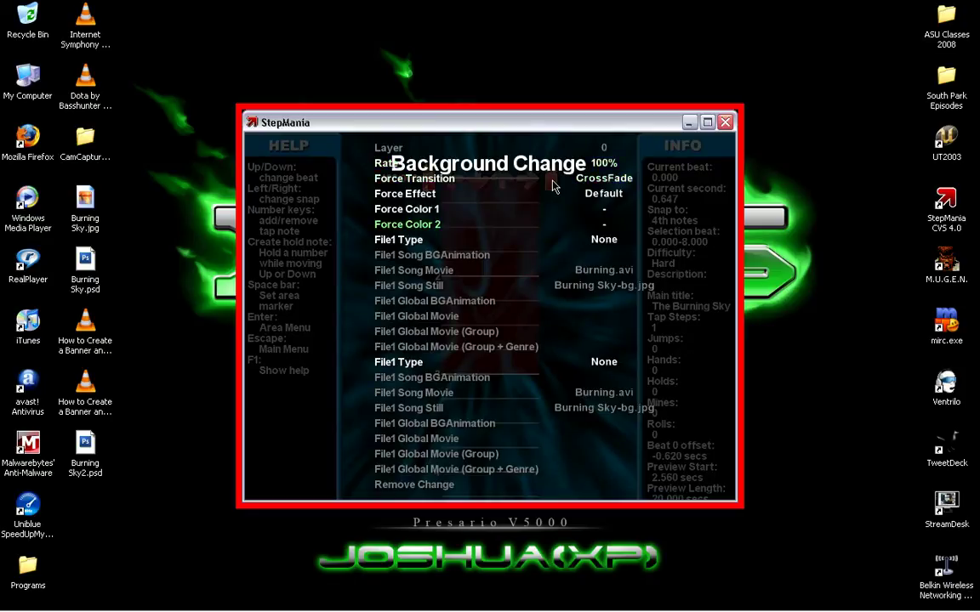
pyautogui.press('Down')
pyautogui.press('Right')
pyautogui.press('Right')
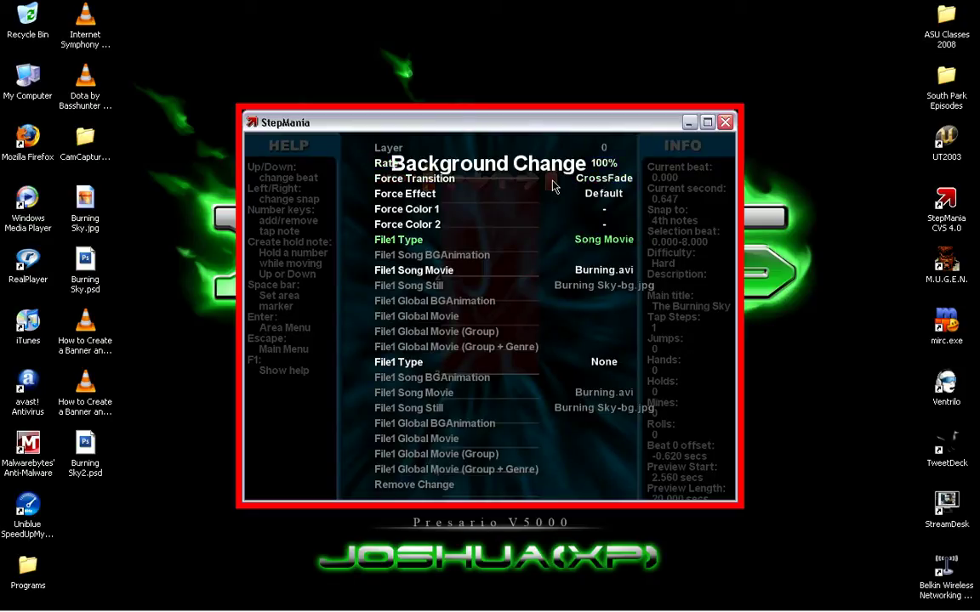
pyautogui.press('Down')
pyautogui.press('Return')
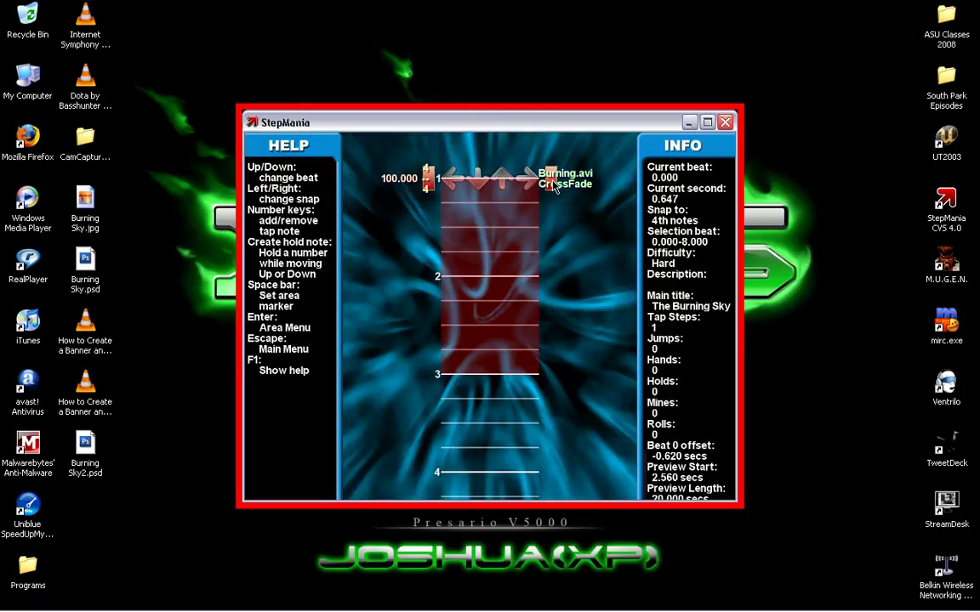
# Preview the background by playing the selection through beat 96.
pyautogui.press('Down')
pyautogui.press('Down')
pyautogui.press('Down')
pyautogui.press('Down')
pyautogui.press('Down')
pyautogui.press('Down')
pyautogui.press('Down')
pyautogui.press('Down')
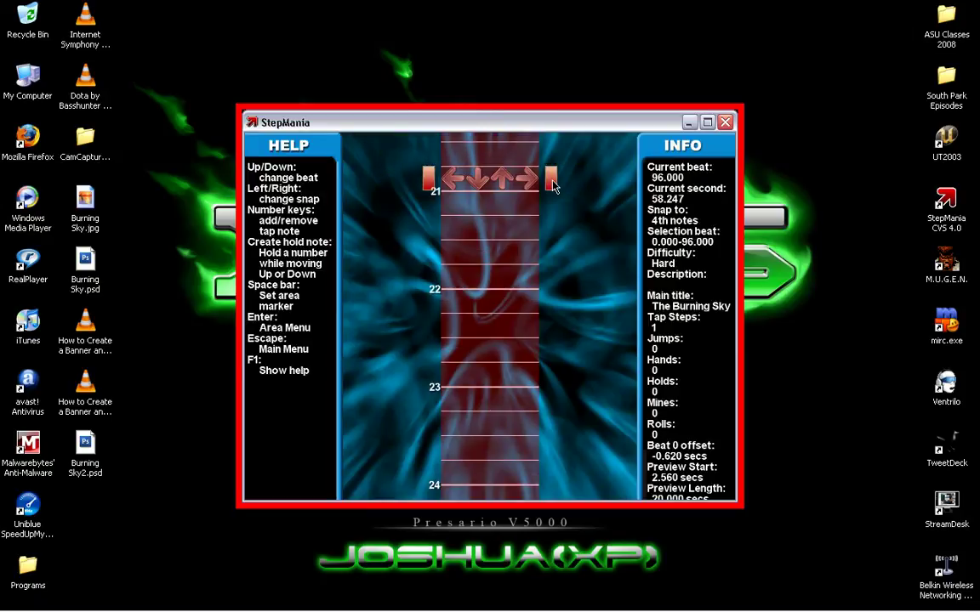
pyautogui.press('p')
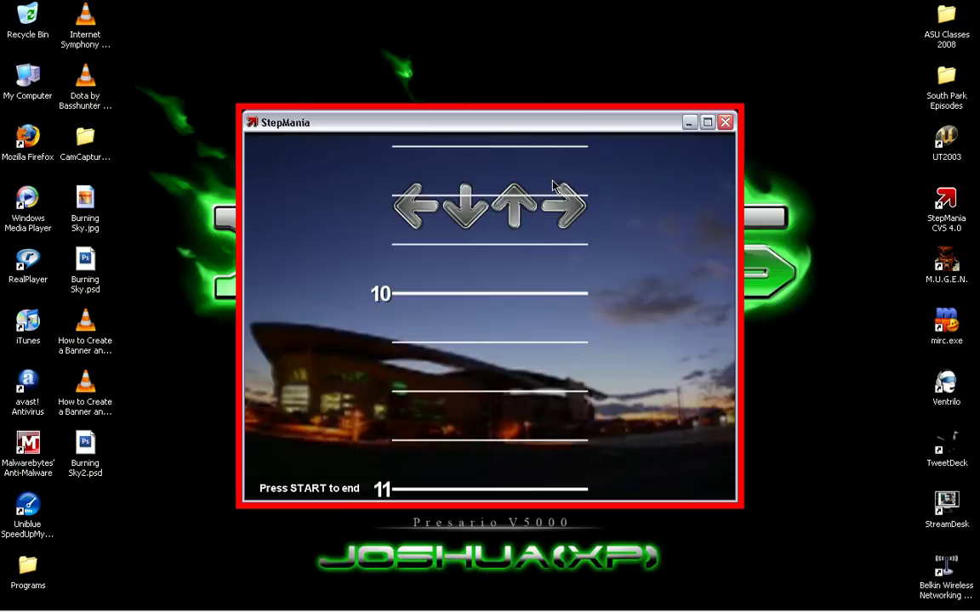
pyautogui.press('Escape')
pyautogui.press('Escape')
# Exit the editor saving the chart, then quit StepMania.
pyautogui.press('Up')
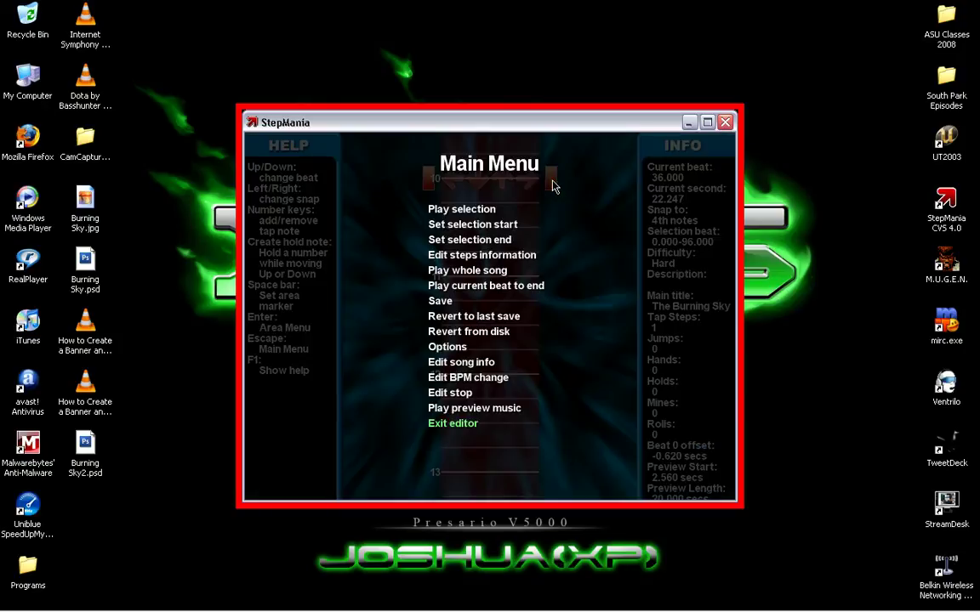
pyautogui.press('Return')
pyautogui.press('Right')
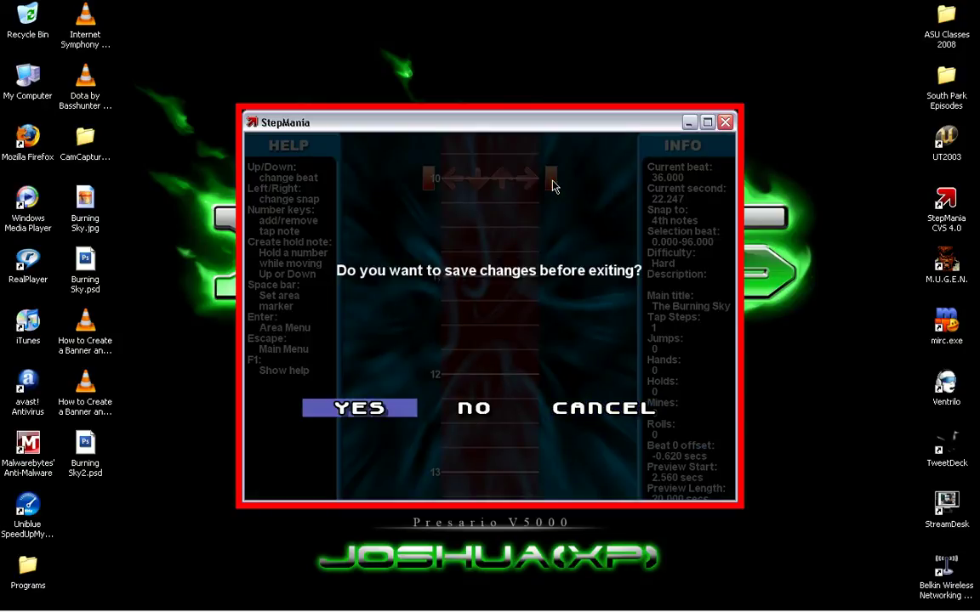
pyautogui.press('Return')
pyautogui.press('Return')
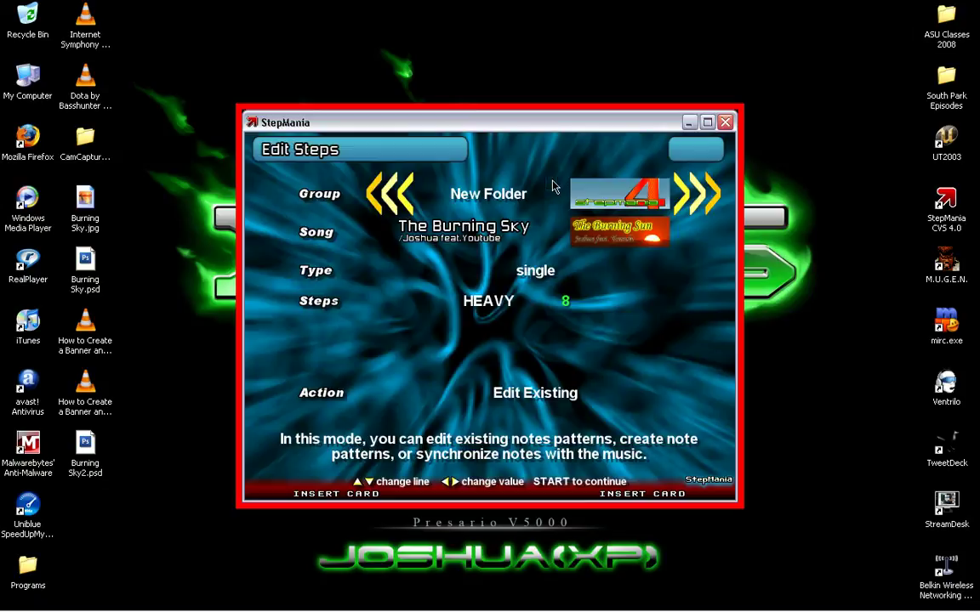
pyautogui.press('Escape')
pyautogui.press('Escape')
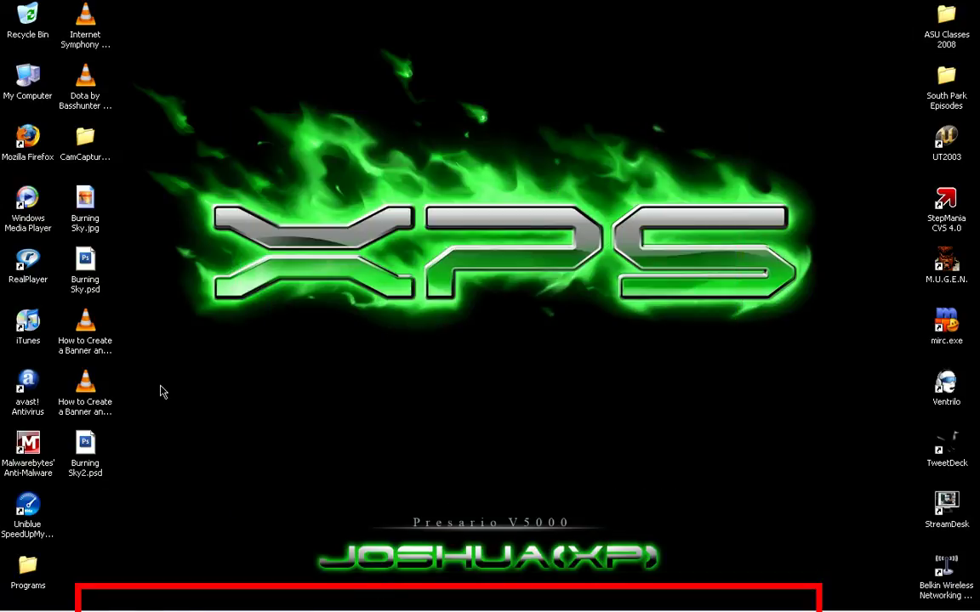
# Launch Firefox, sign in to YouTube and open the channel page.
pyautogui.doubleClick(26, 145)
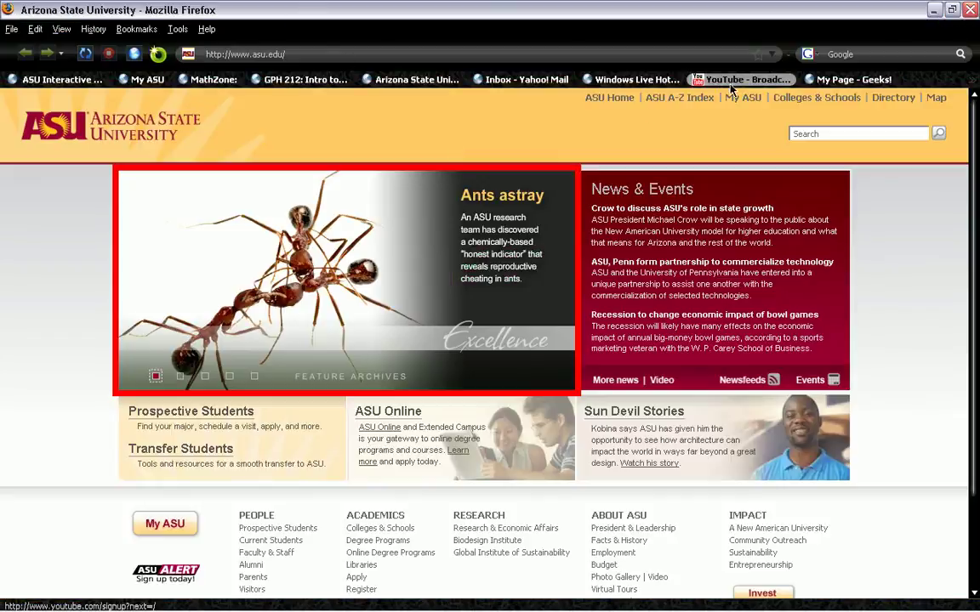
pyautogui.click(733, 79)
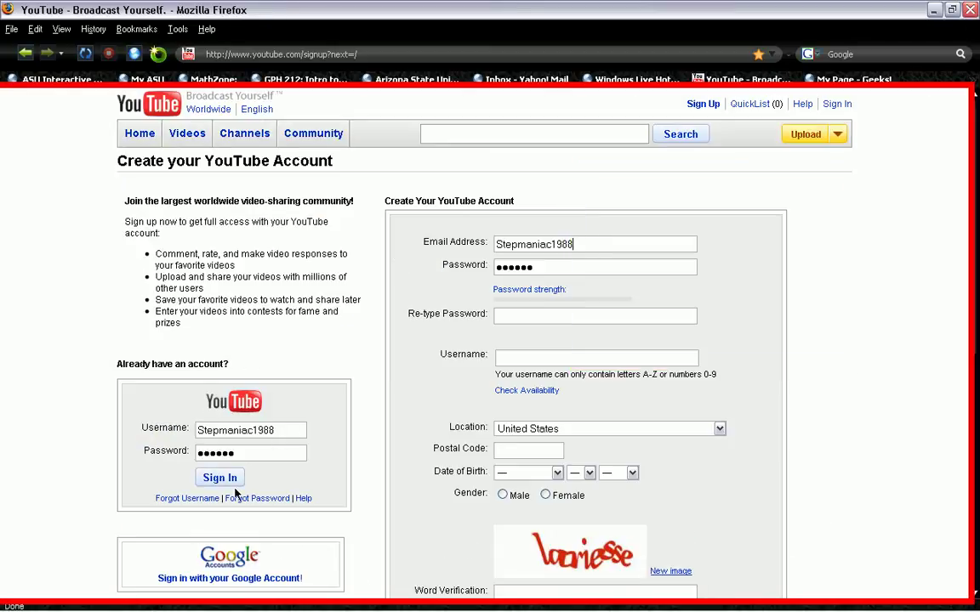
pyautogui.click(231, 482)
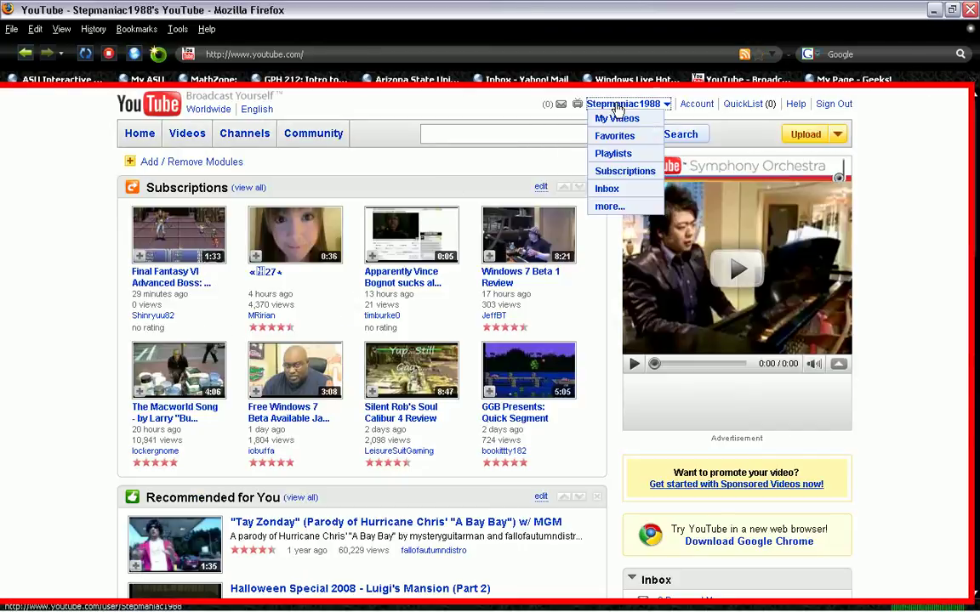
pyautogui.click(619, 106)
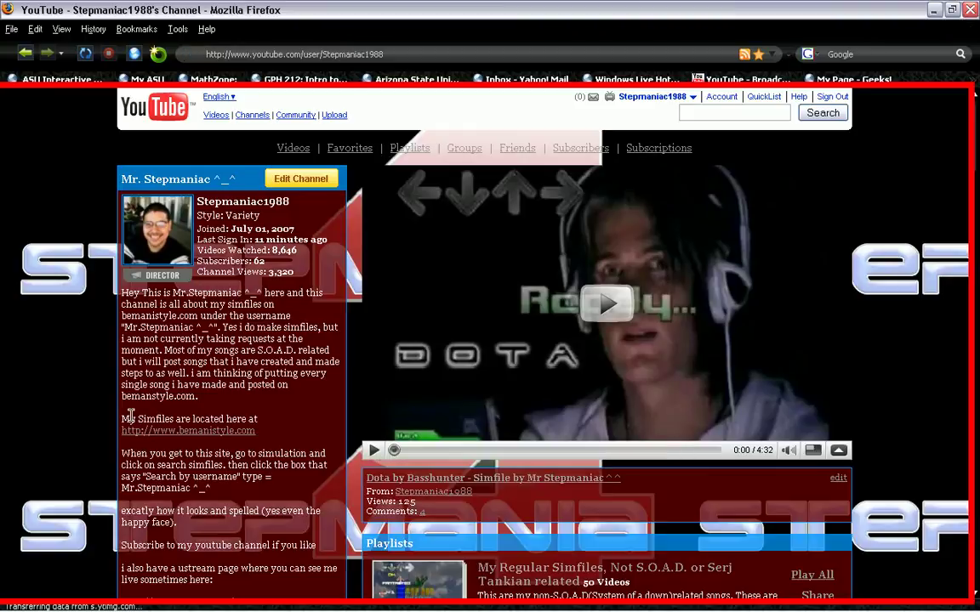
# Highlight the channel description about simfiles and scroll down the page.
pyautogui.moveTo(122, 418); pyautogui.dragTo(300, 506)
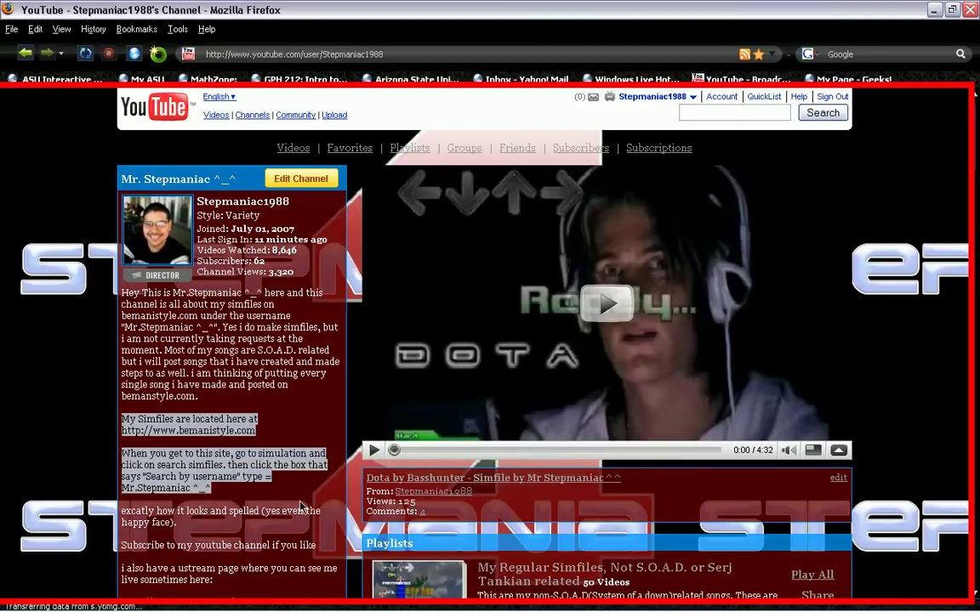
pyautogui.click(298, 453)
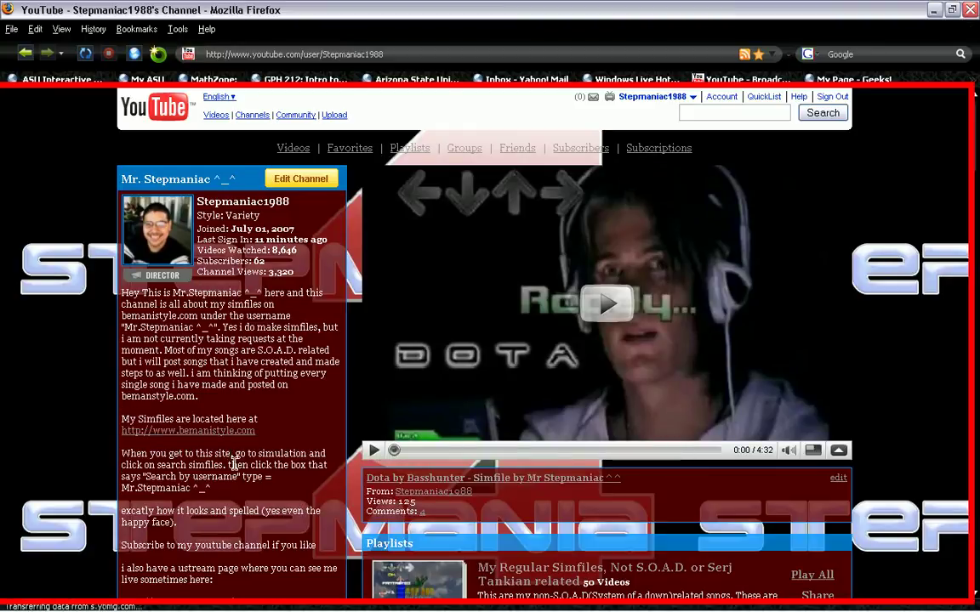
pyautogui.scroll(-4, 234, 465)
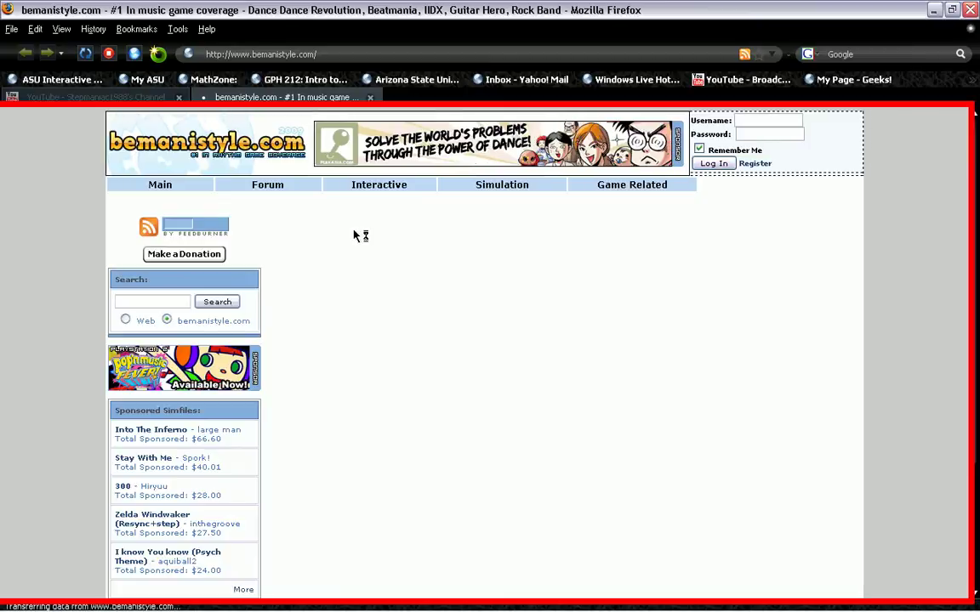
# Open Simulation > Search Simfiles and log in to the bemanistyle account.
pyautogui.moveTo(484, 189)
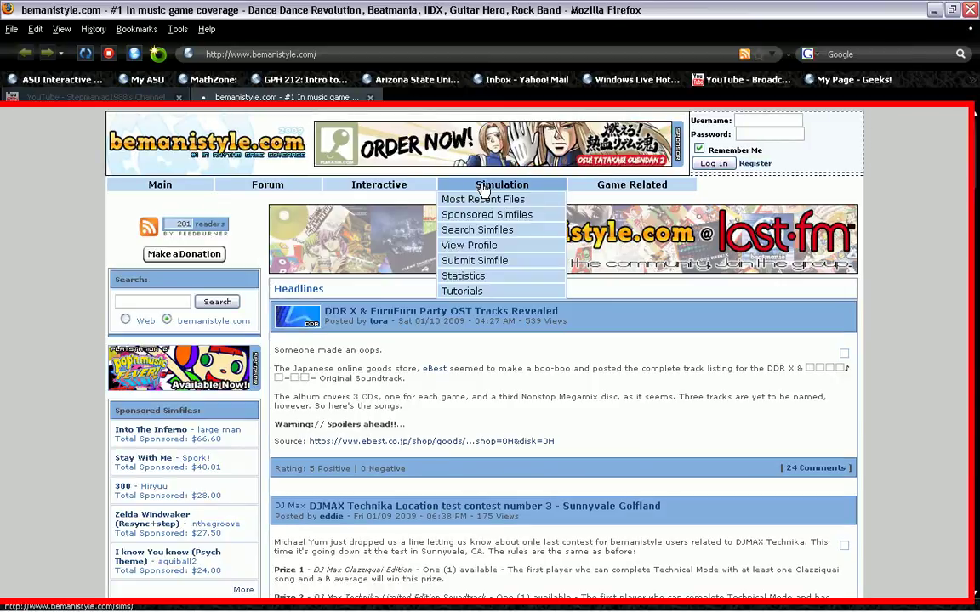
pyautogui.click(496, 232)
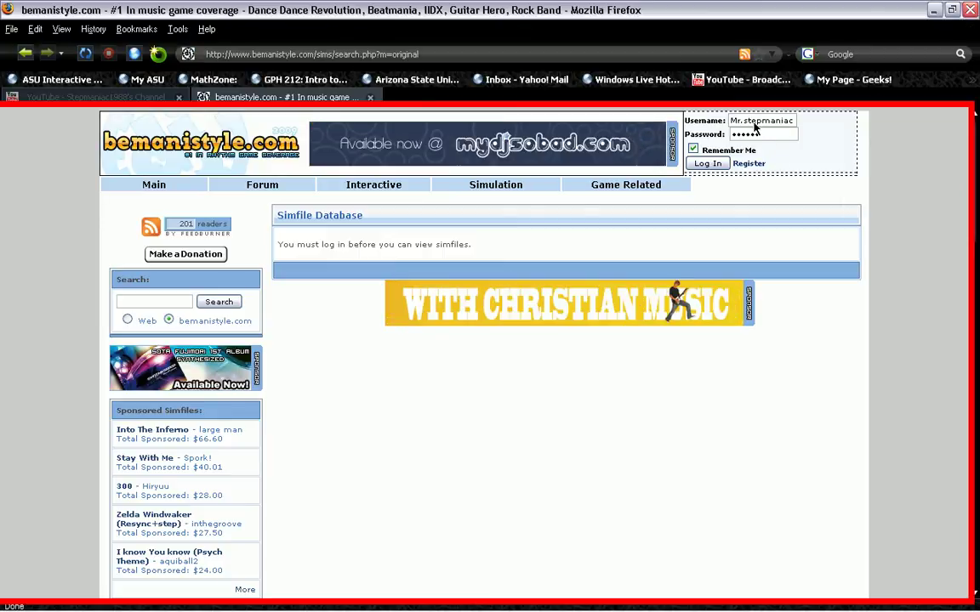
pyautogui.moveTo(499, 189)
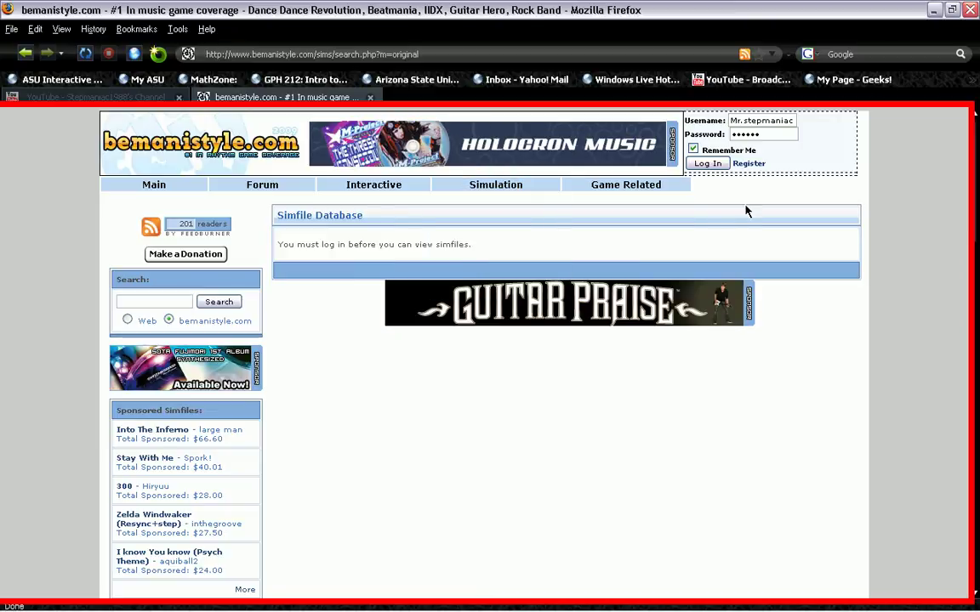
pyautogui.click(707, 164)
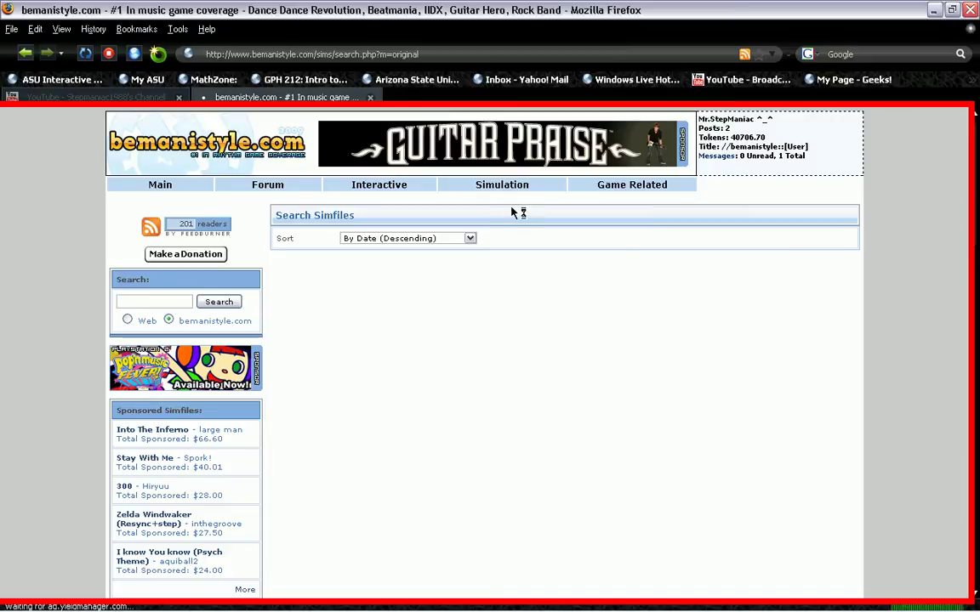
# Search the simfile database by the author's username and submit the search.
pyautogui.moveTo(516, 194)
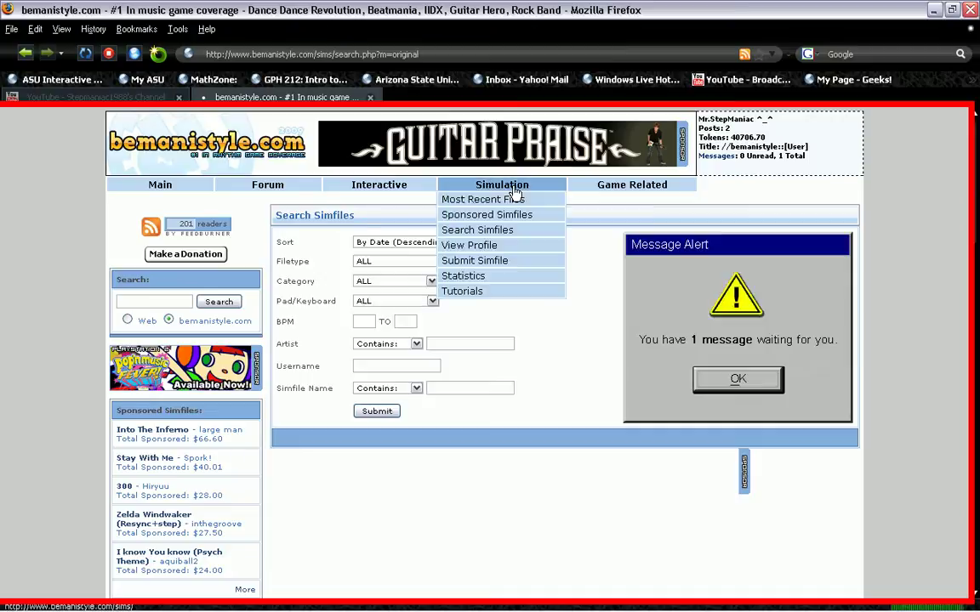
pyautogui.click(376, 364)
pyautogui.write('Mr.')
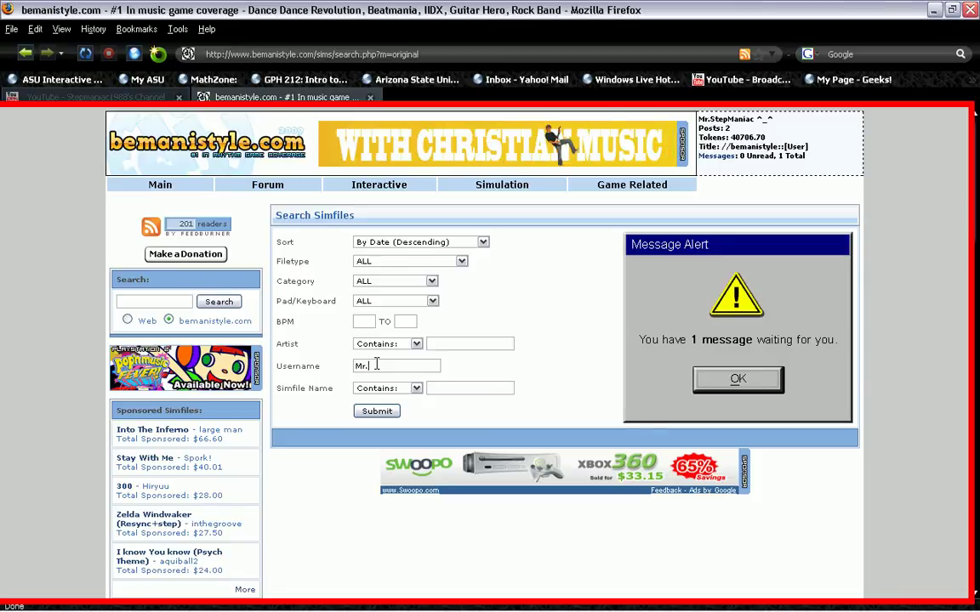
pyautogui.write('Stepmani')
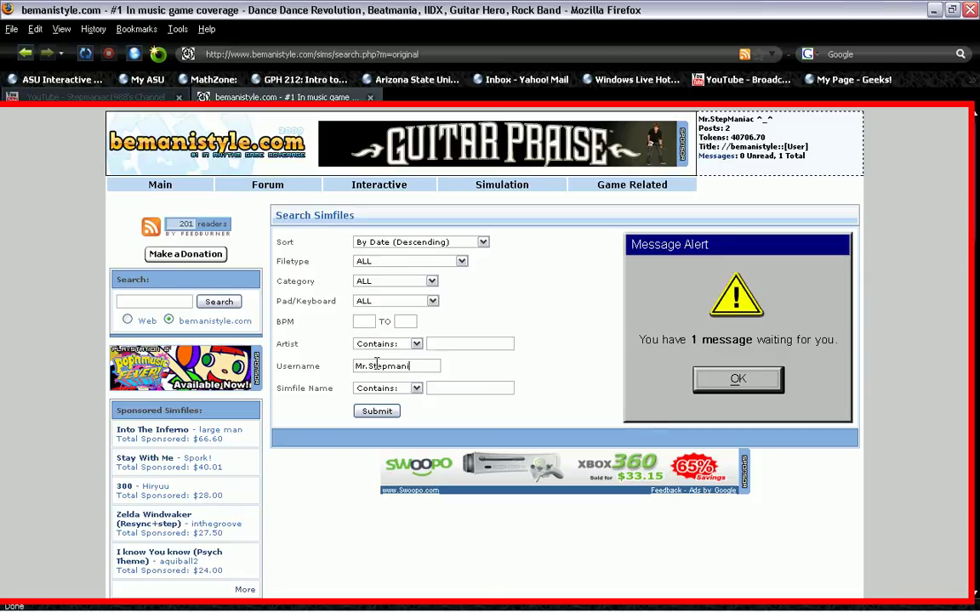
pyautogui.write('ac ^_^')
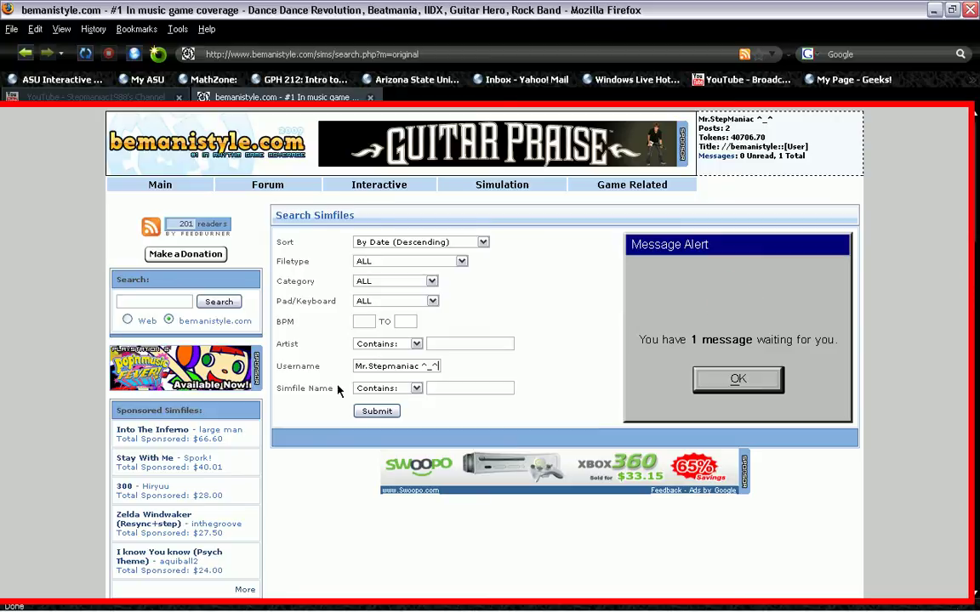
pyautogui.click(387, 413)
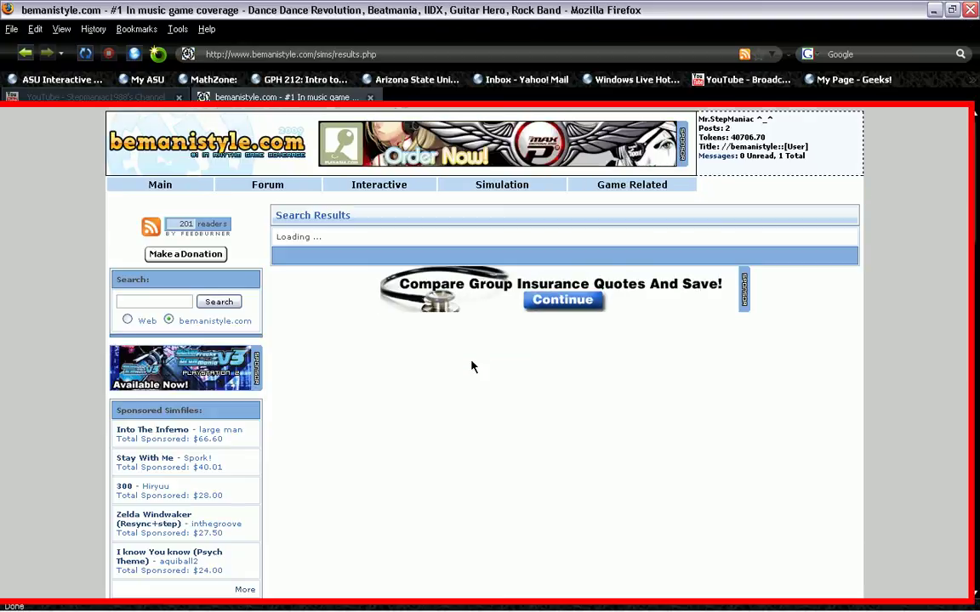
# Scan the first page of the author's 117 simfile results, then load the next 30.
pyautogui.scroll(-1, 473, 367)
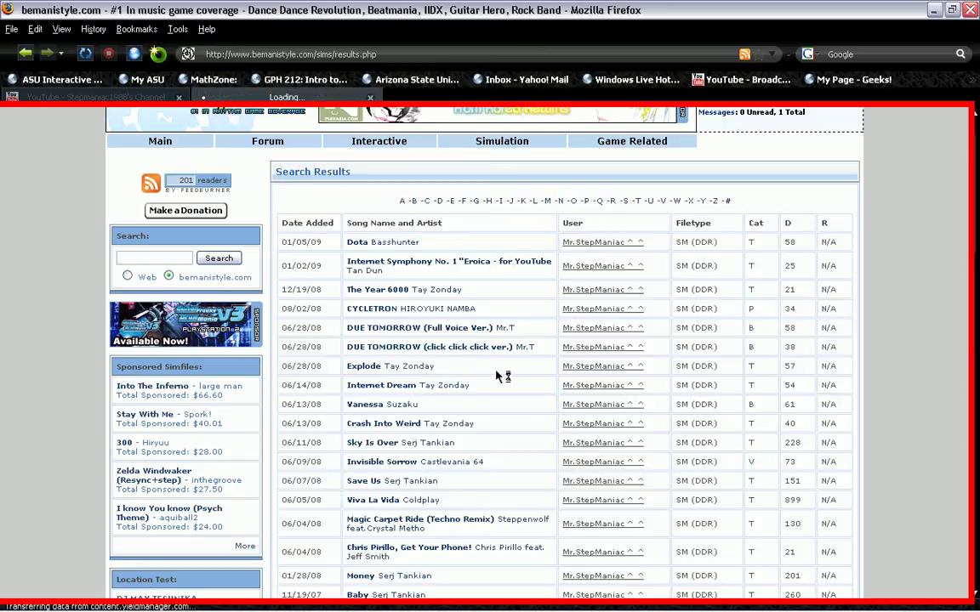
pyautogui.scroll(-7, 508, 387)
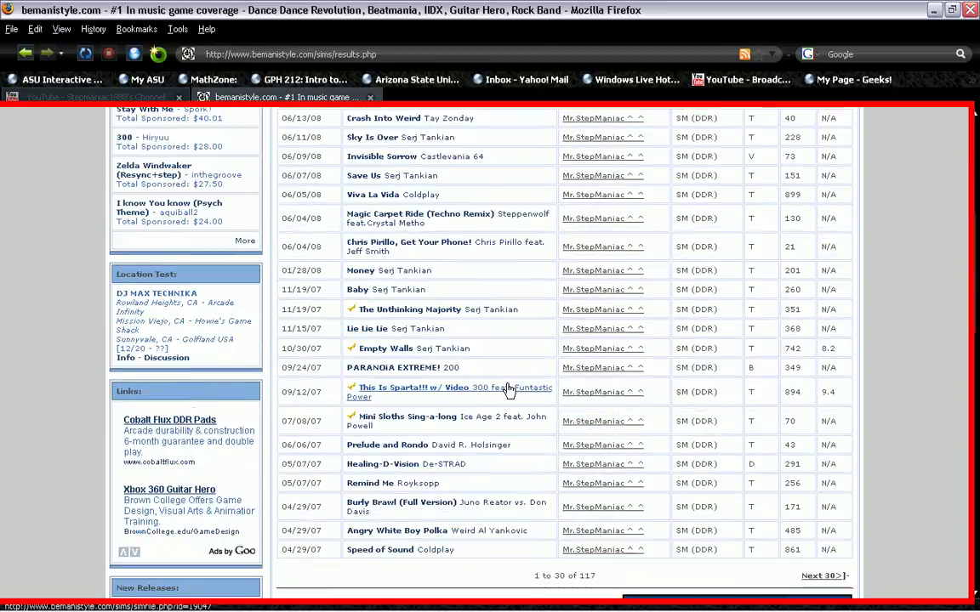
pyautogui.scroll(-6, 507, 389)
pyautogui.scroll(8, 508, 389)
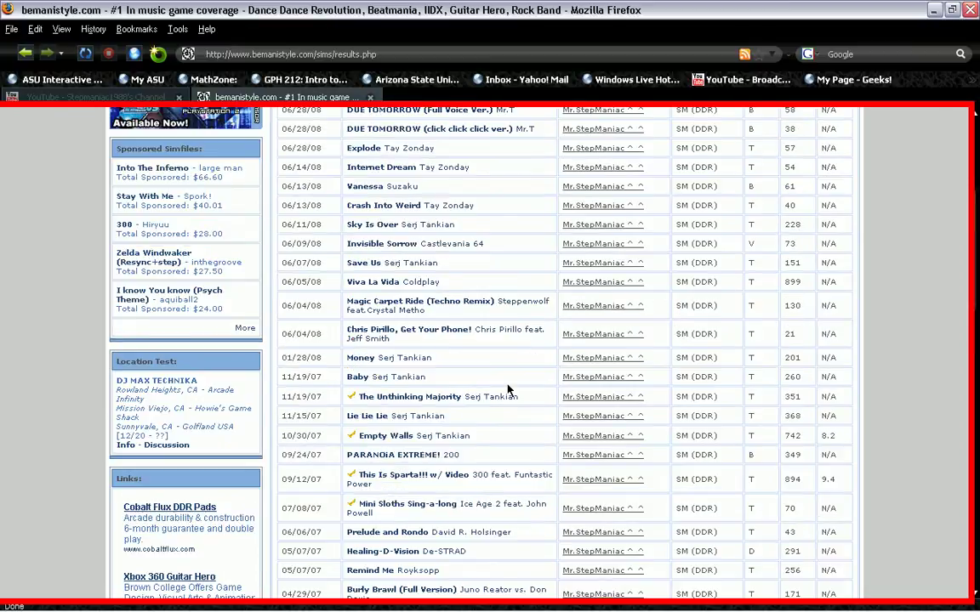
pyautogui.scroll(6, 507, 389)
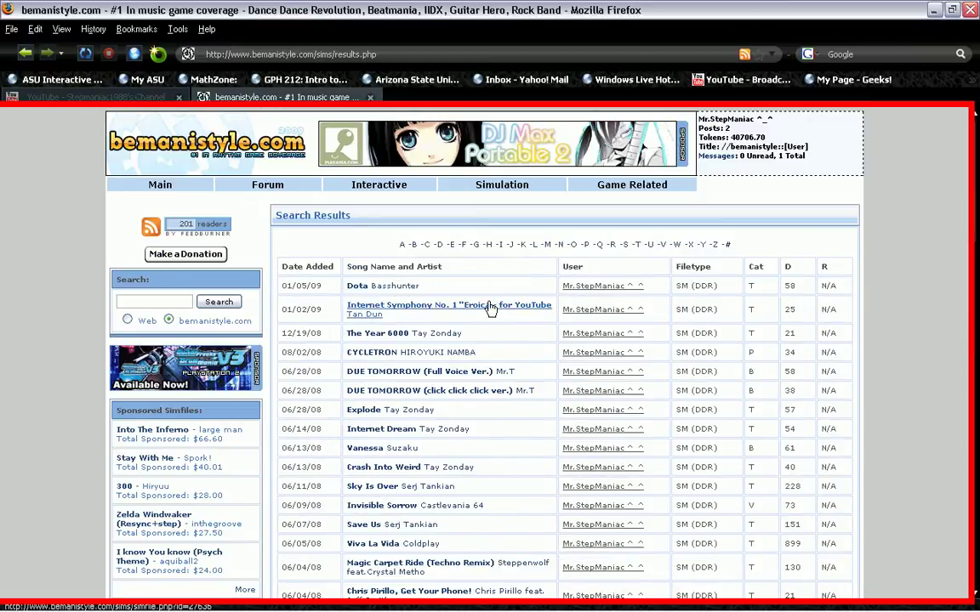
pyautogui.scroll(-11, 517, 381)
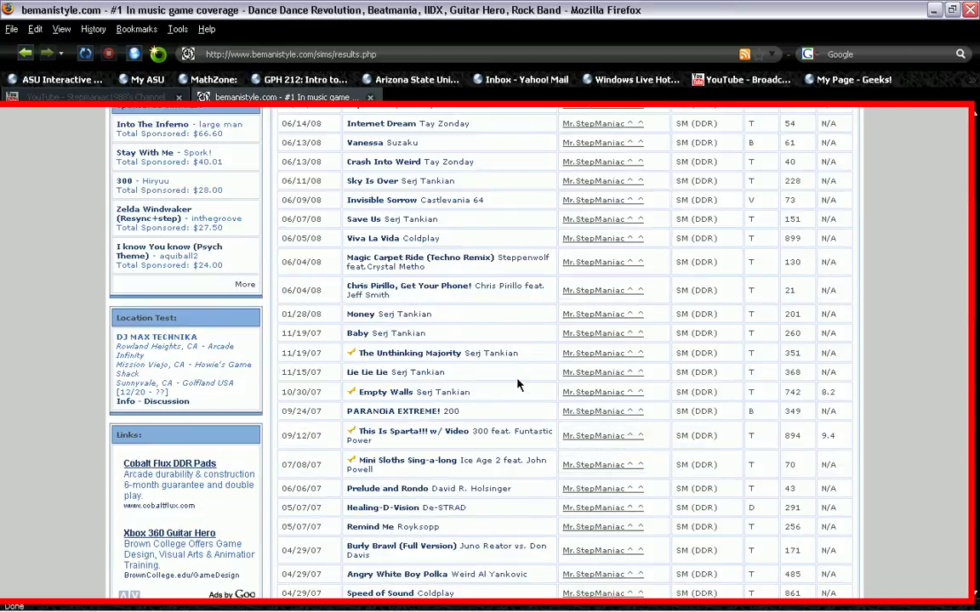
pyautogui.scroll(5, 529, 343)
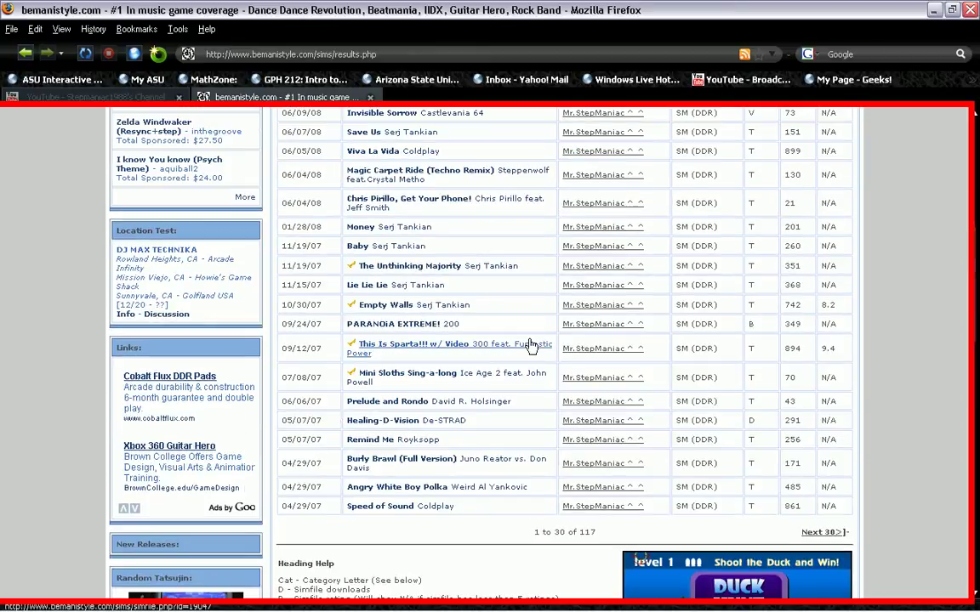
pyautogui.click(822, 533)
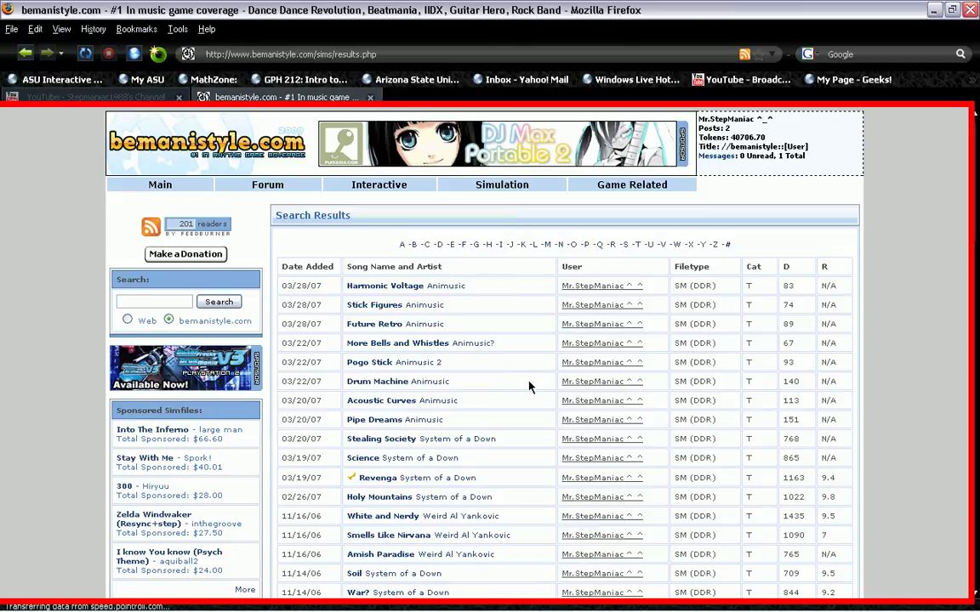
# Review the second results page, then return to results 1 to 30 of 117.
pyautogui.scroll(-10, 528, 387)
pyautogui.scroll(2, 528, 387)
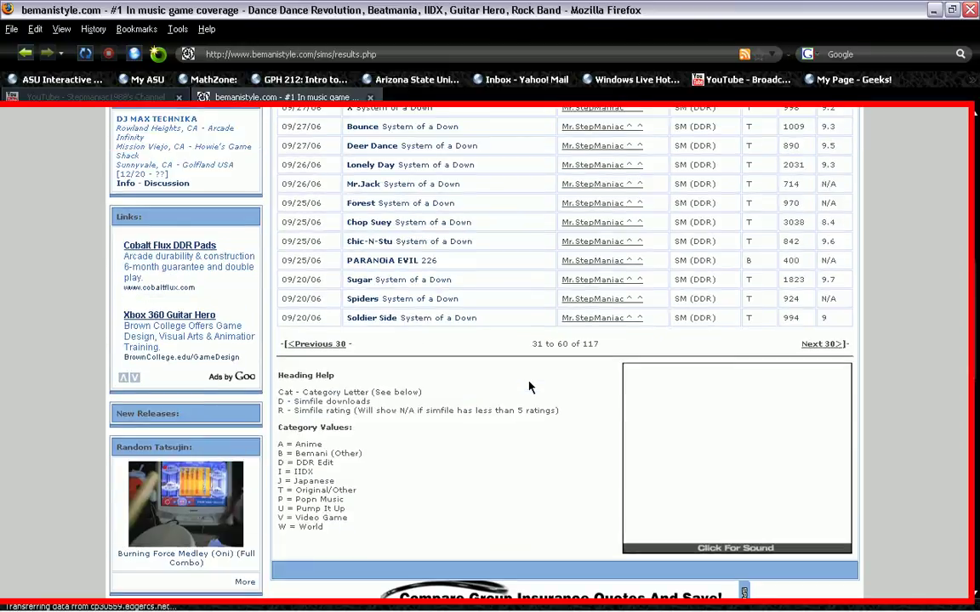
pyautogui.scroll(9, 587, 394)
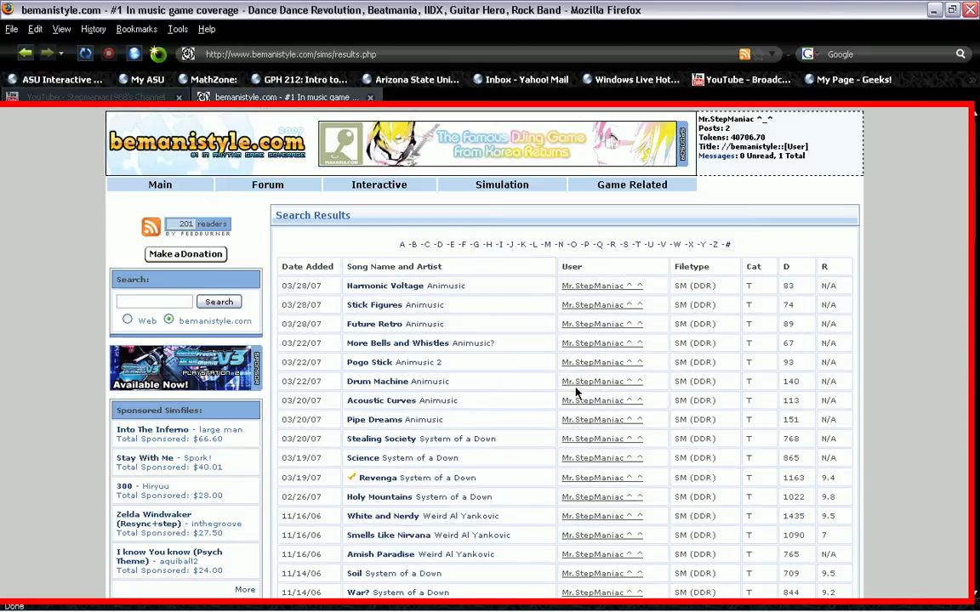
pyautogui.click(26, 58)
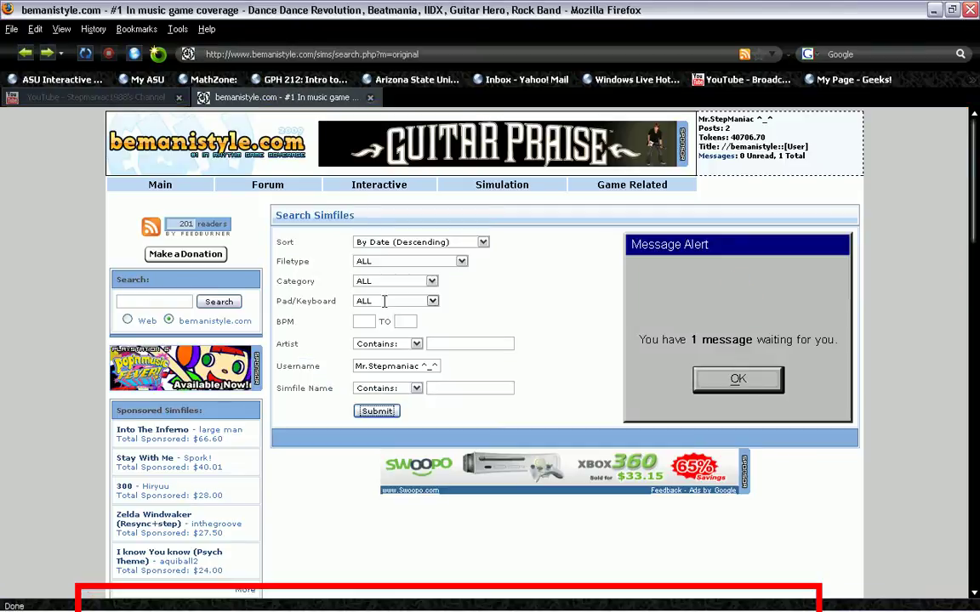
pyautogui.click(44, 56)
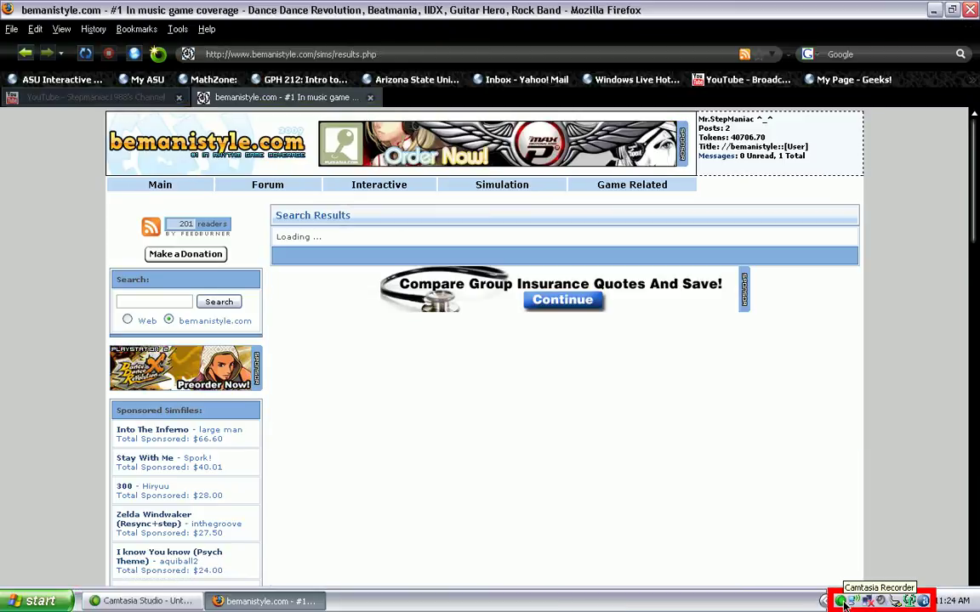
pyautogui.click(842, 601)
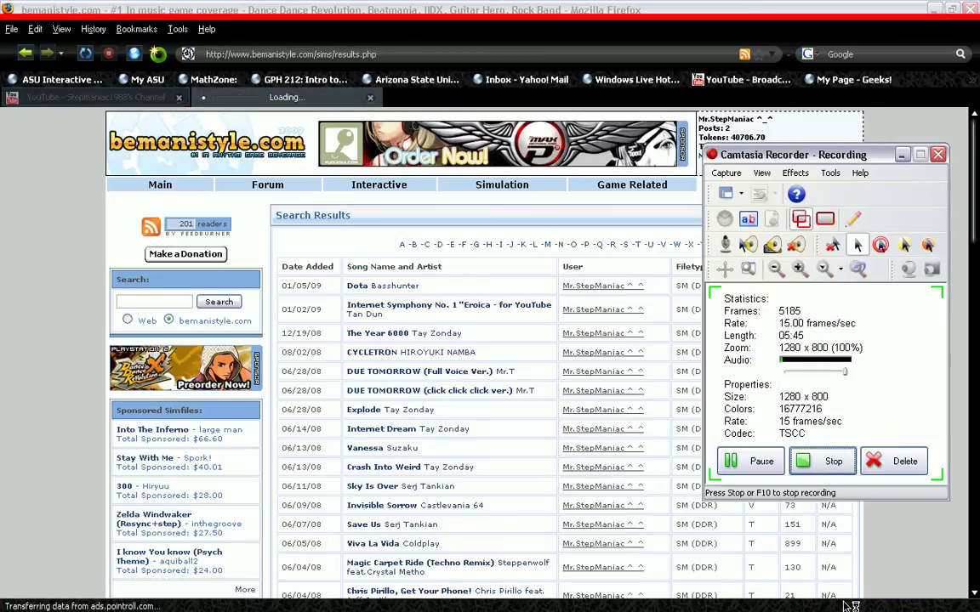
pyautogui.click(901, 154)
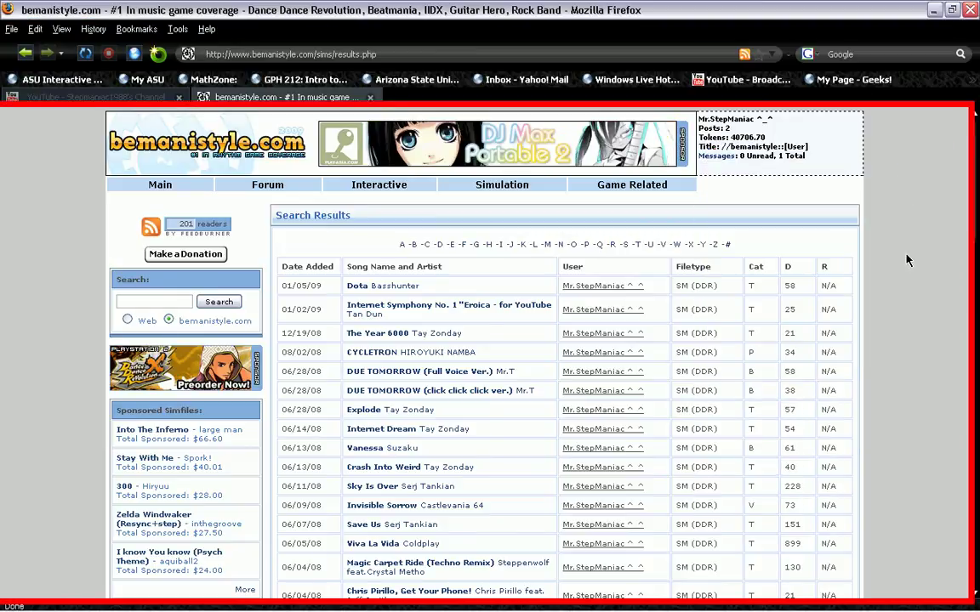
pyautogui.scroll(-15, 907, 260)
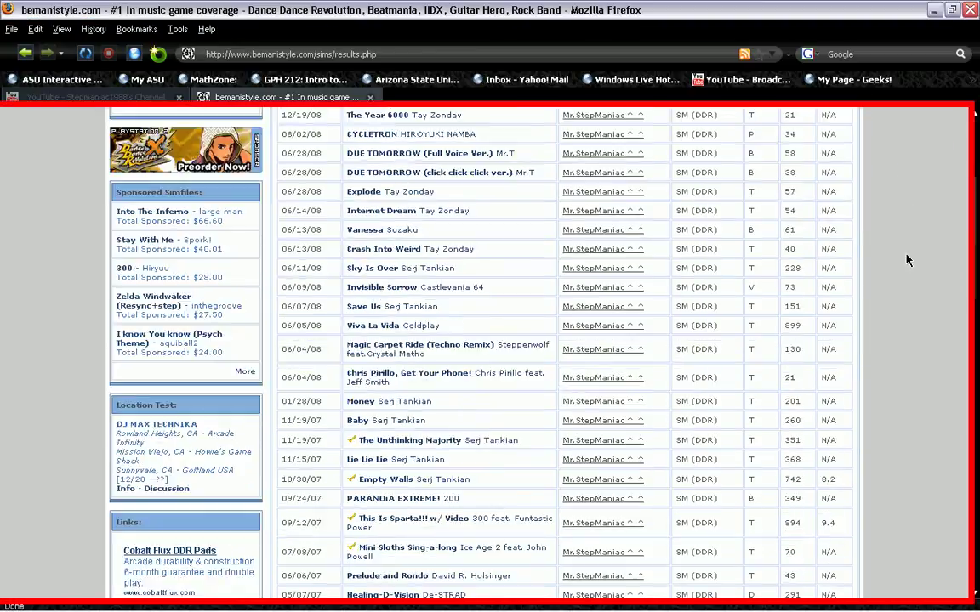
pyautogui.scroll(15, 906, 260)
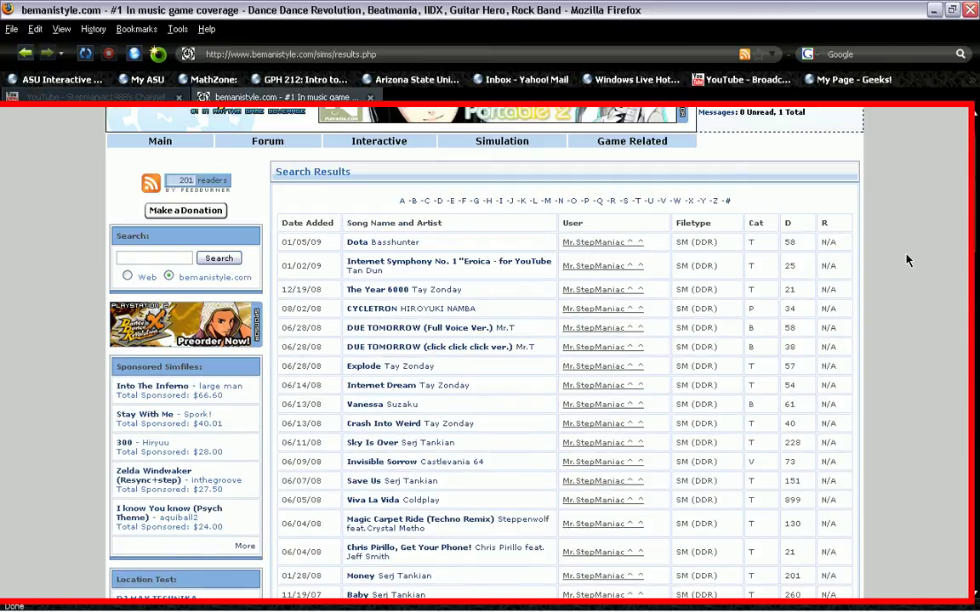
pyautogui.scroll(1, 906, 260)
pyautogui.scroll(-10, 906, 261)
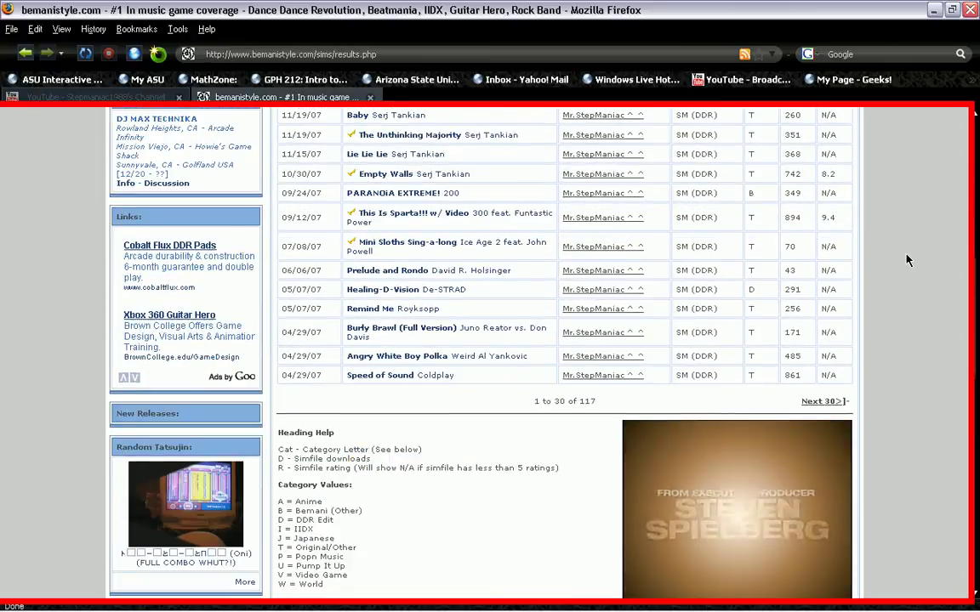
pyautogui.scroll(10, 907, 261)
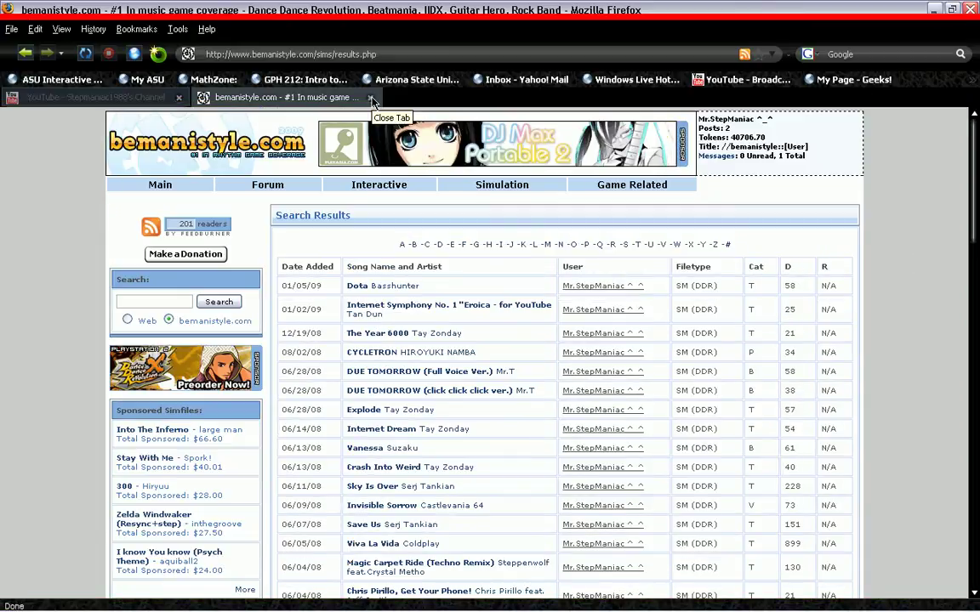
# Close the bemanistyle tab and bring the YouTube channel page back to its top.
pyautogui.click(372, 100)
pyautogui.scroll(-3, 238, 297)
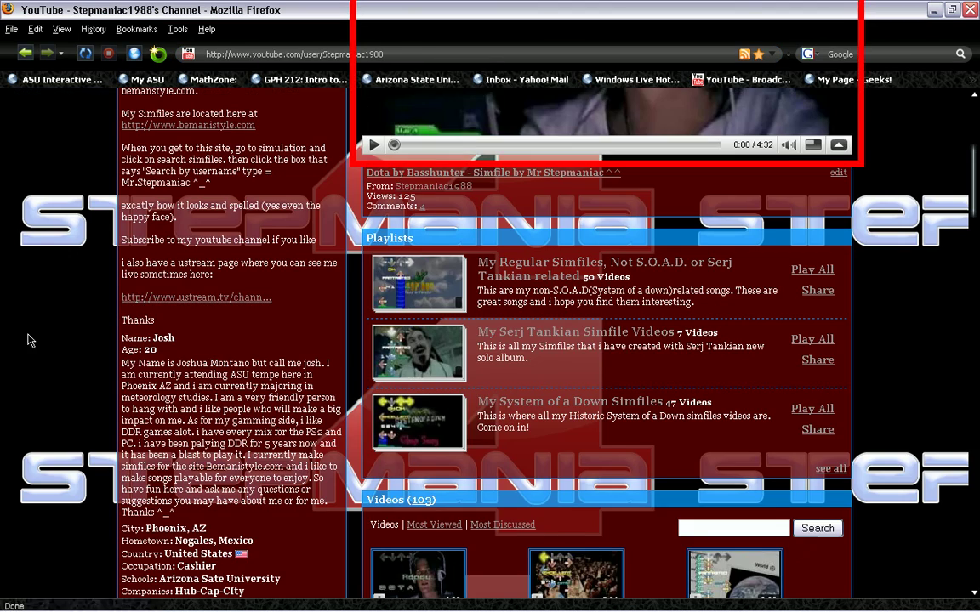
pyautogui.scroll(-4, 28, 340)
pyautogui.scroll(-3, 28, 340)
pyautogui.scroll(6, 174, 241)
pyautogui.scroll(-9, 240, 271)
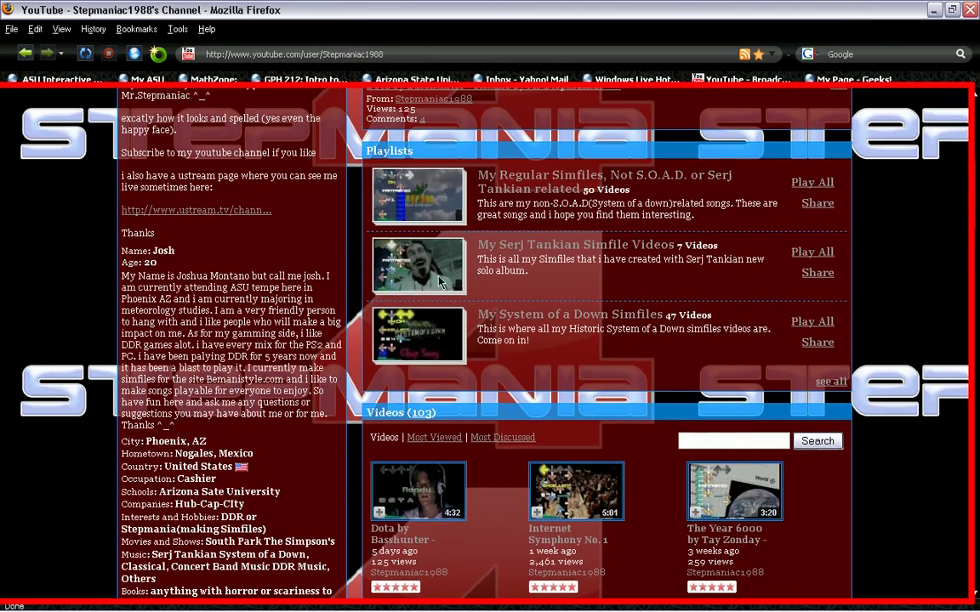
pyautogui.scroll(-15, 575, 277)
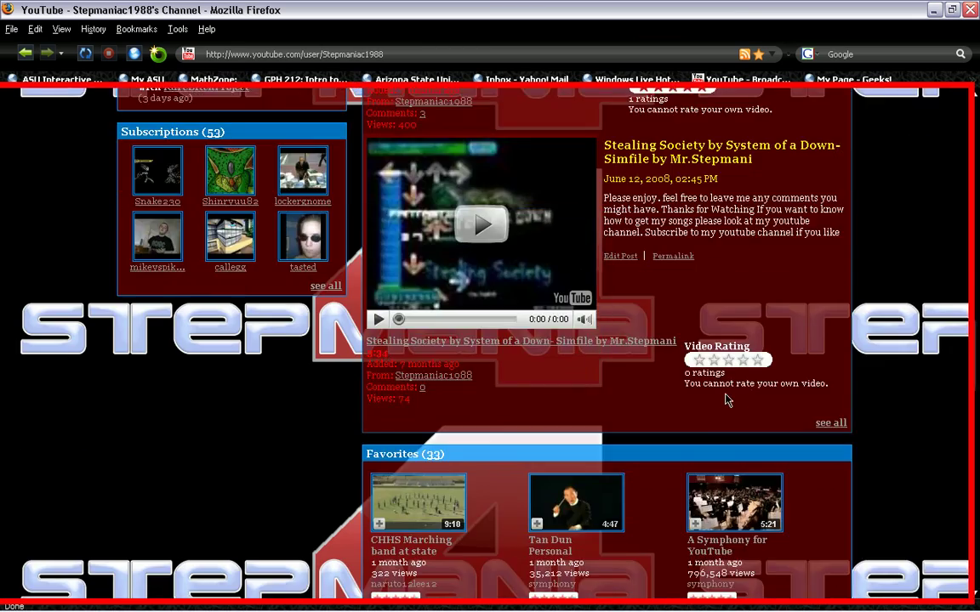
pyautogui.scroll(-10, 662, 398)
pyautogui.scroll(6, 663, 398)
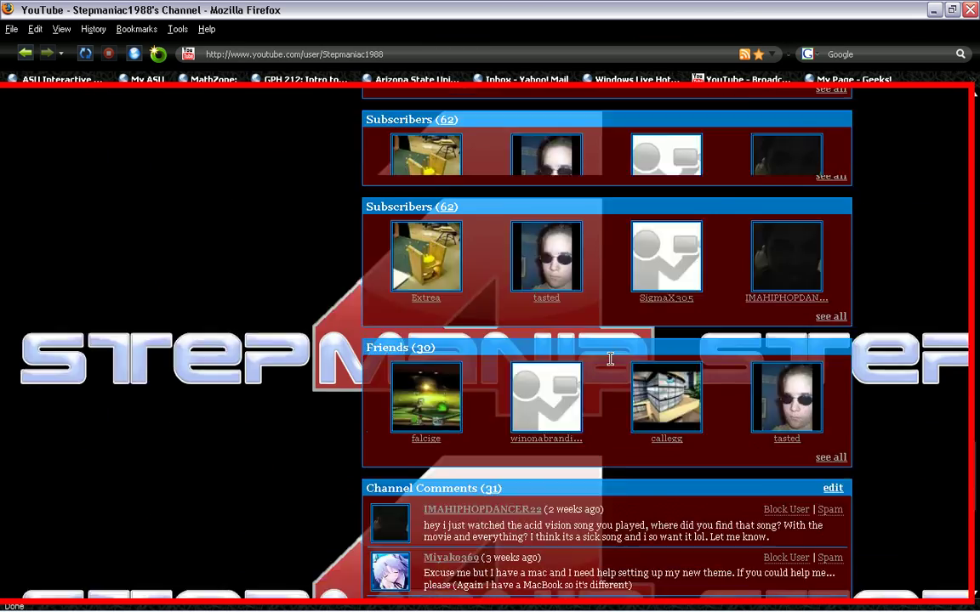
pyautogui.moveTo(975, 462); pyautogui.dragTo(976, 127)
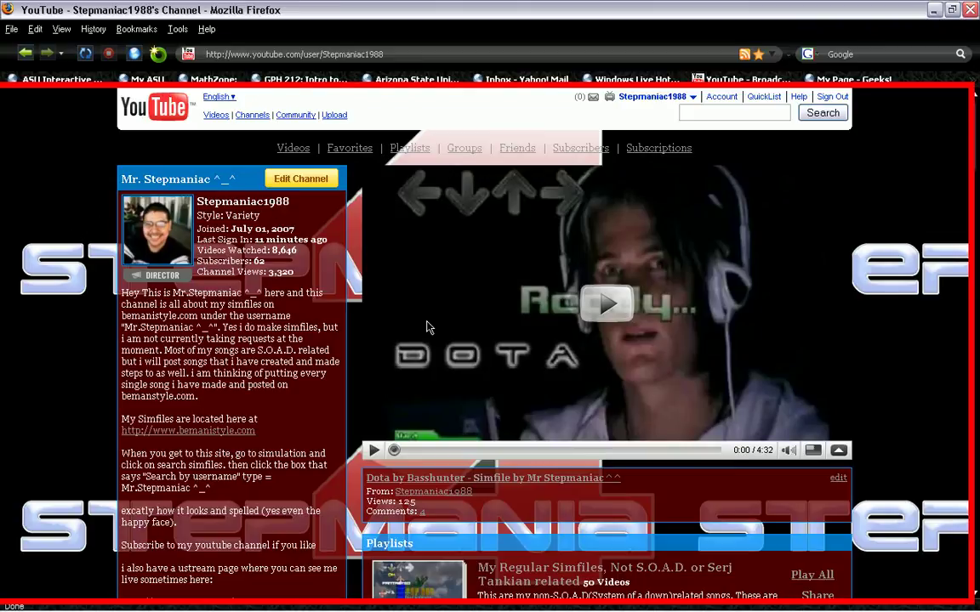
pyautogui.scroll(-12, 317, 340)
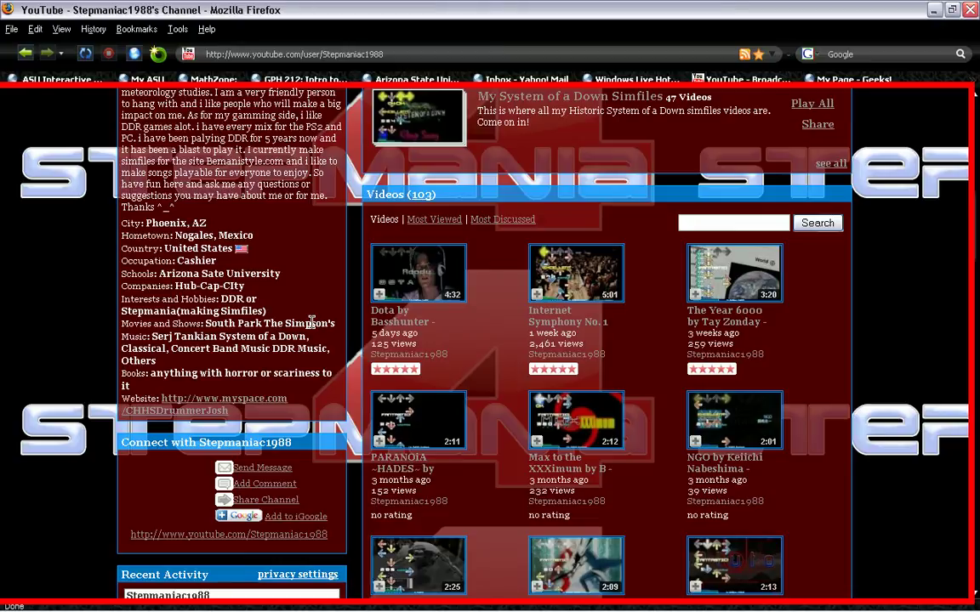
pyautogui.scroll(12, 312, 322)
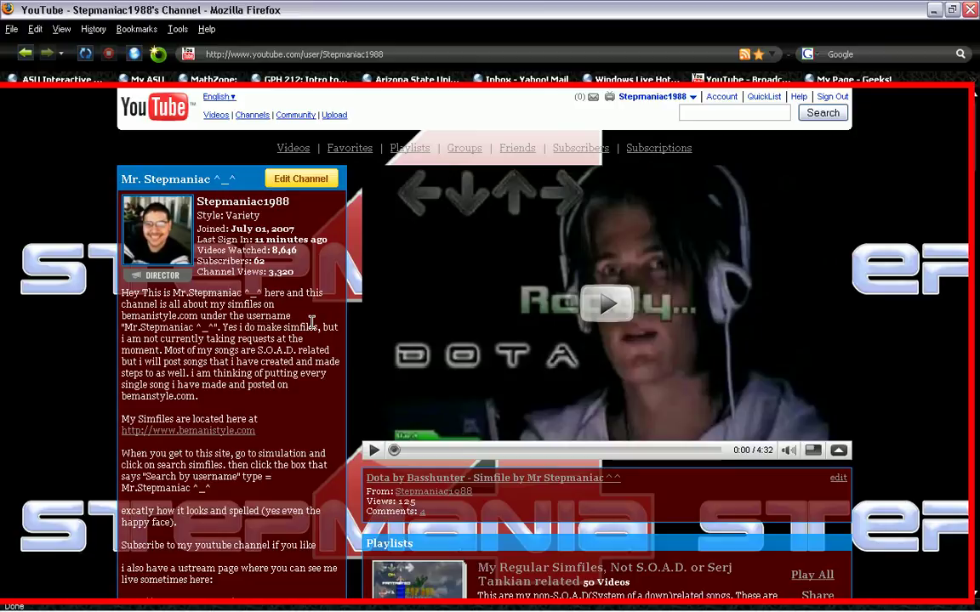
pyautogui.scroll(-7, 311, 321)
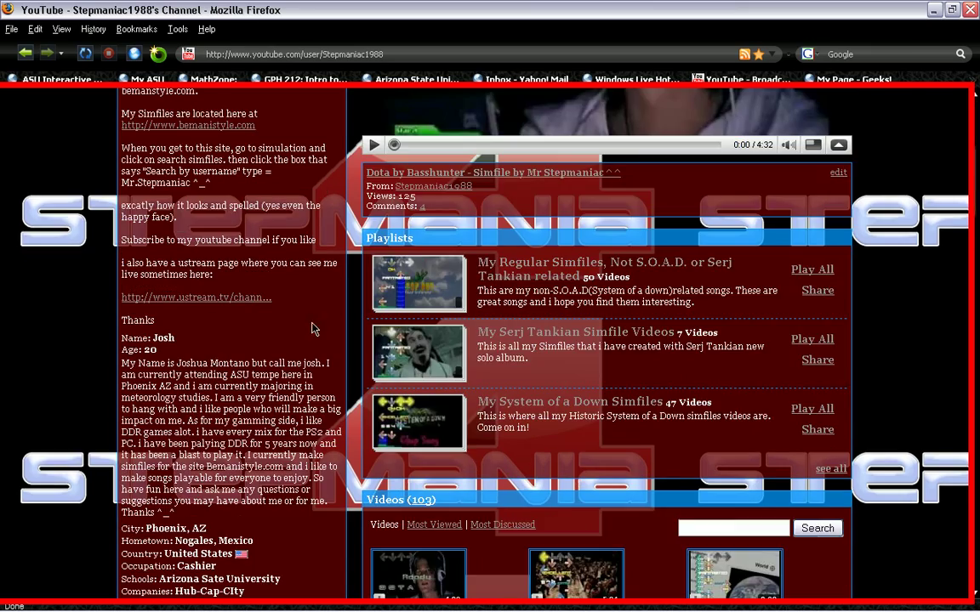
pyautogui.scroll(7, 313, 328)
pyautogui.scroll(-9, 213, 336)
pyautogui.scroll(-9, 213, 336)
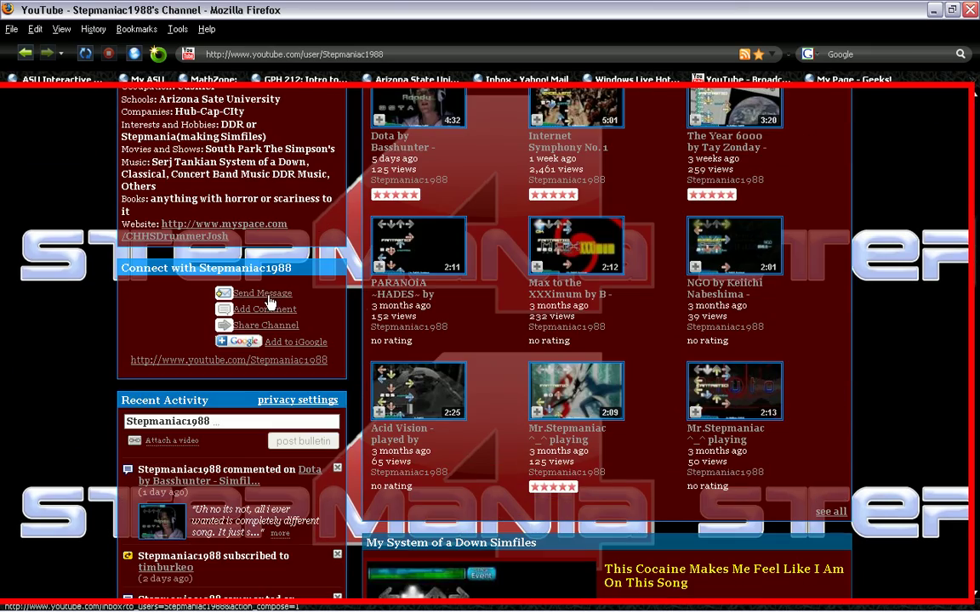
pyautogui.scroll(12, 242, 281)
pyautogui.scroll(6, 283, 280)
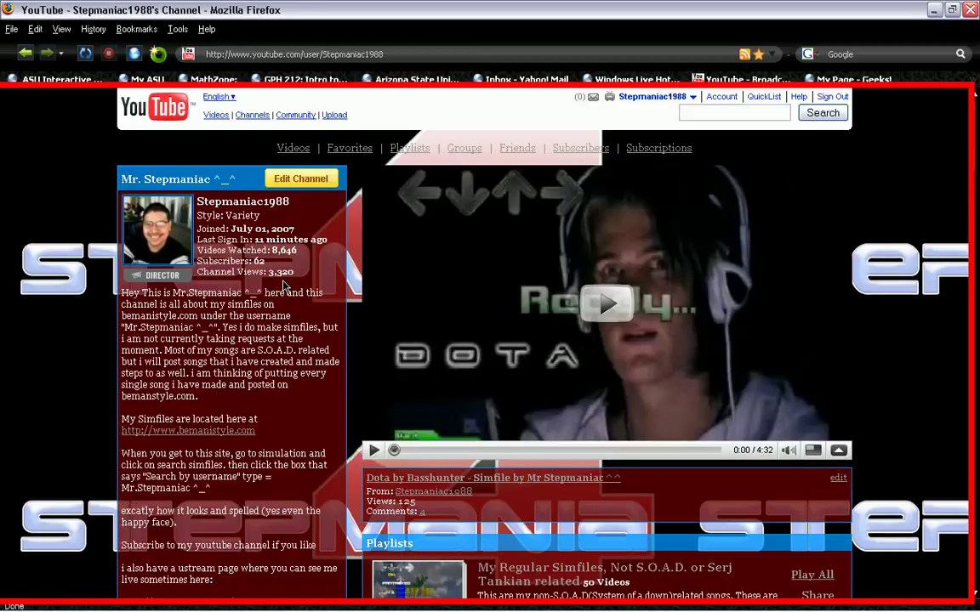